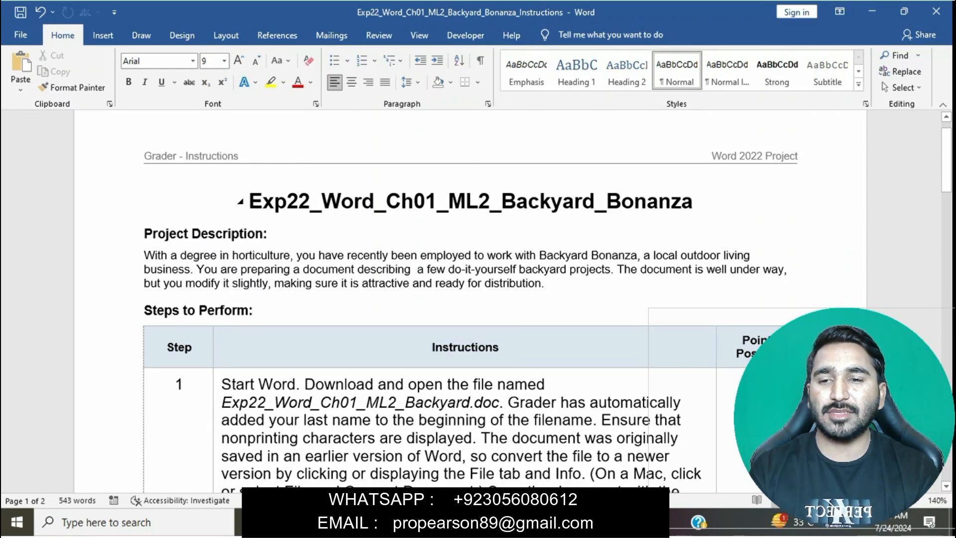
# Step: Highlight the Exp22_Word_Ch01_ML2_Backyard_Bonanza title and the step 1 instruction text in yellow
pyautogui.moveTo(249, 201); pyautogui.dragTo(693, 201)
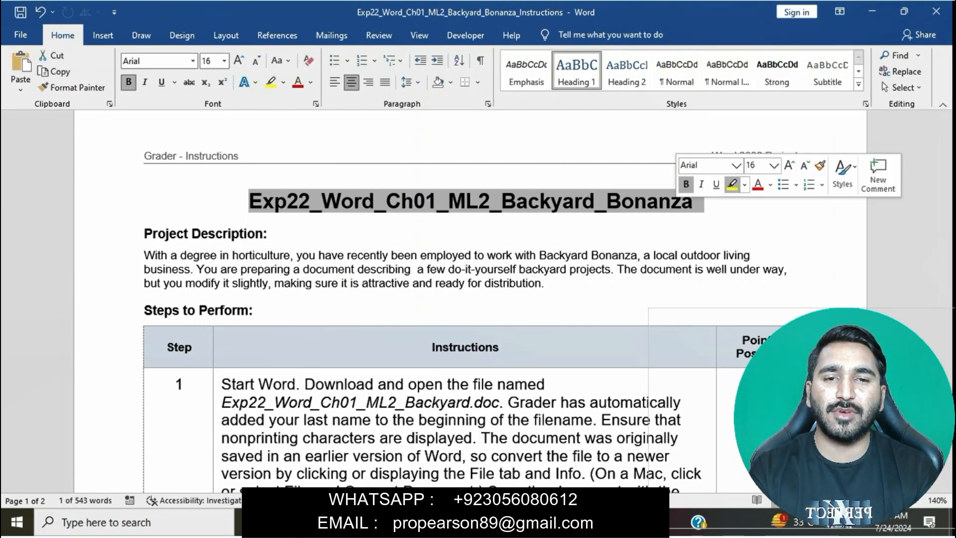
pyautogui.click(732, 184)
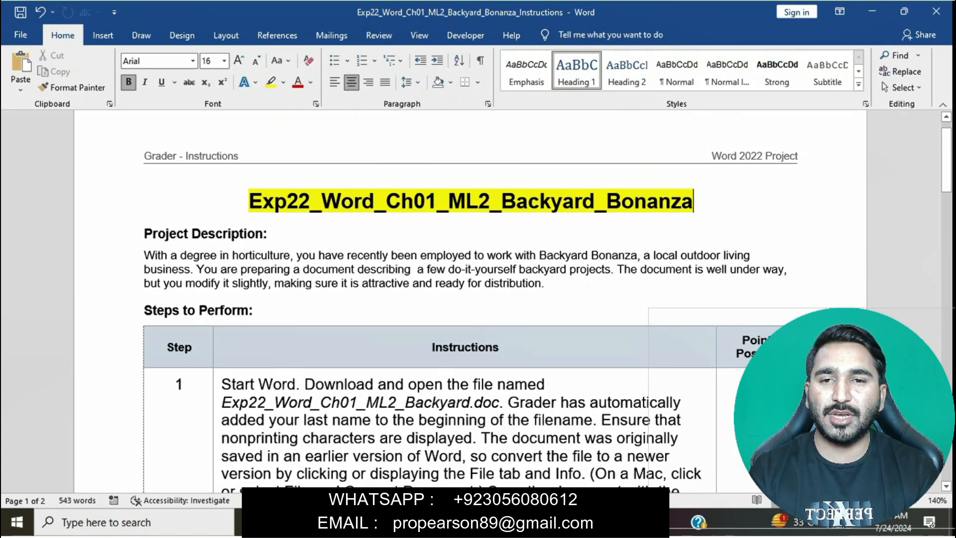
pyautogui.scroll(-2, 479, 309)
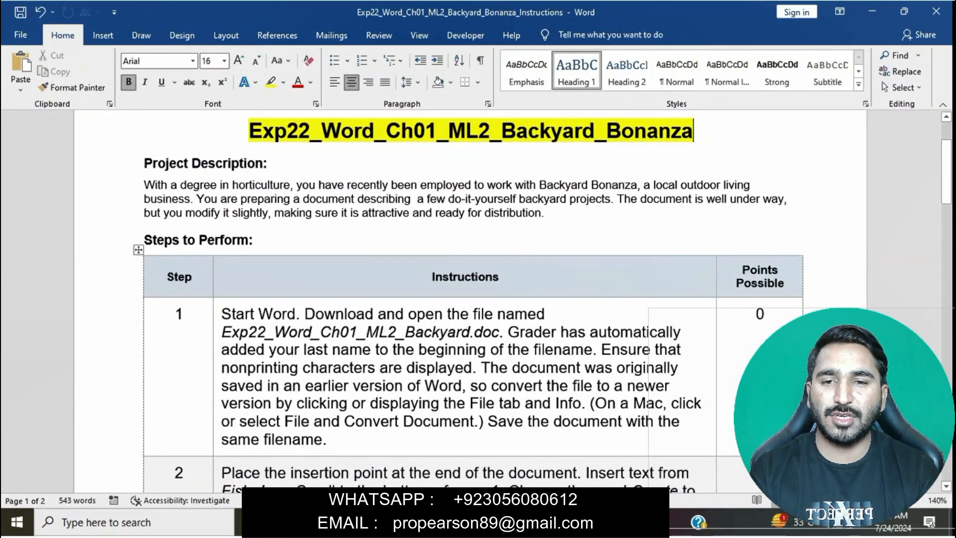
pyautogui.click(217, 318)
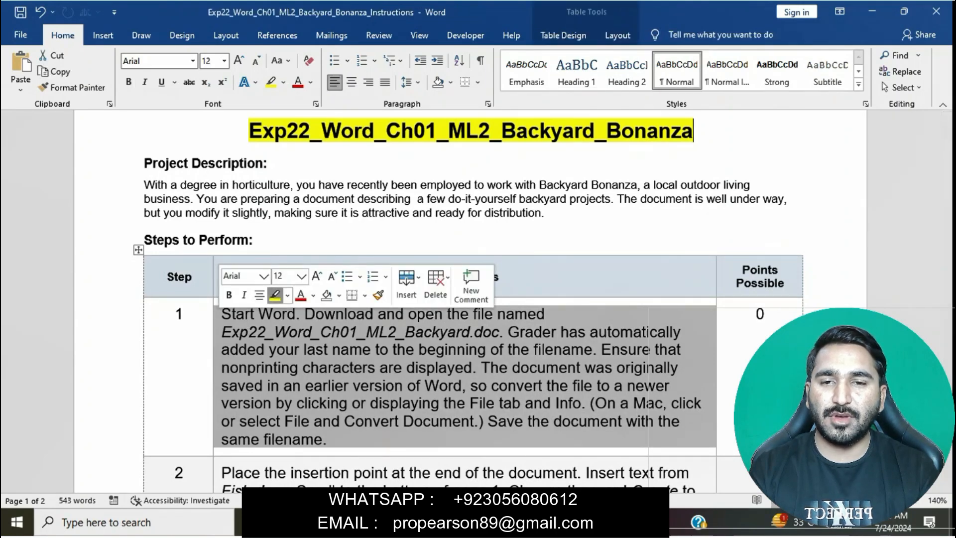
pyautogui.click(275, 295)
pyautogui.click(298, 332)
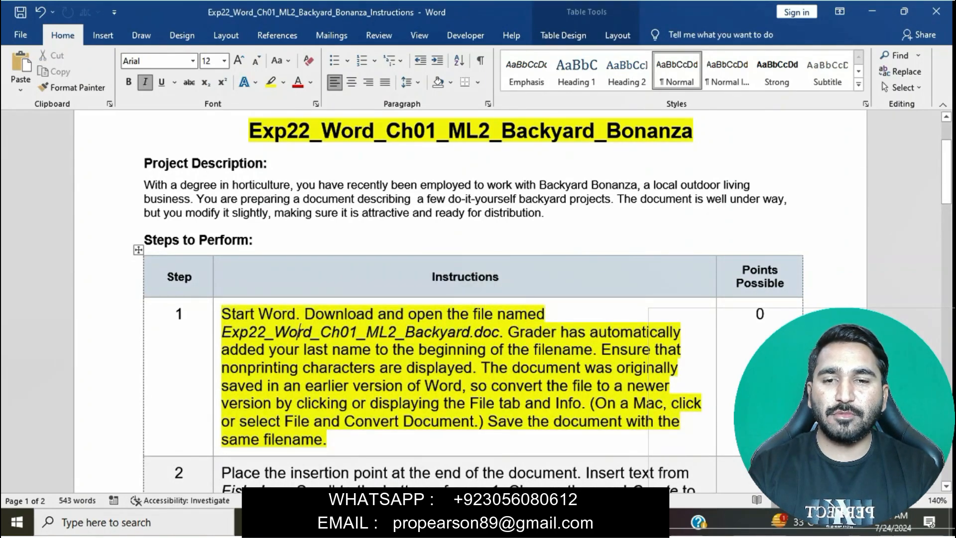
# Step: Switch to the Exp22_Word_Ch01_ML2_Backyard document and look through the fire pit text from beginning to end
pyautogui.scroll(-2, 478, 299)
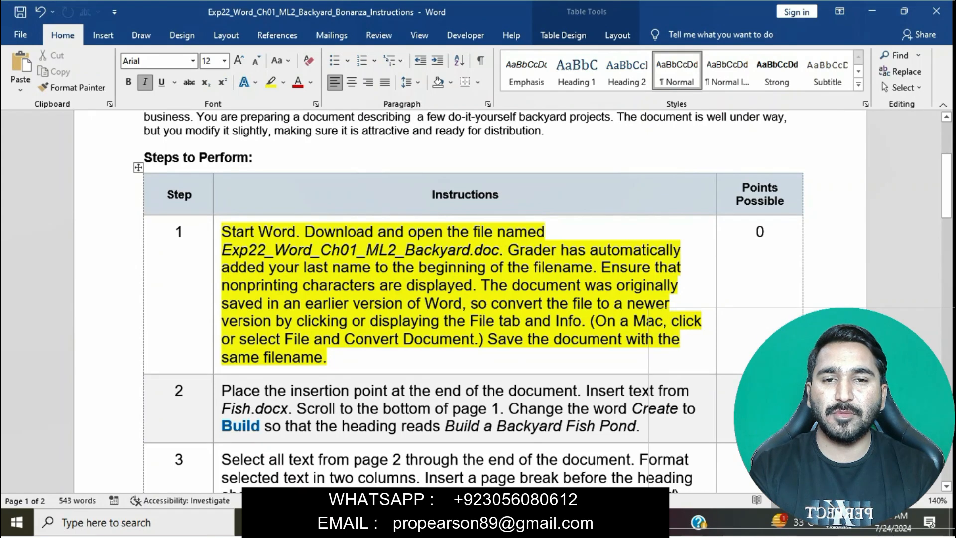
pyautogui.moveTo(455, 523)
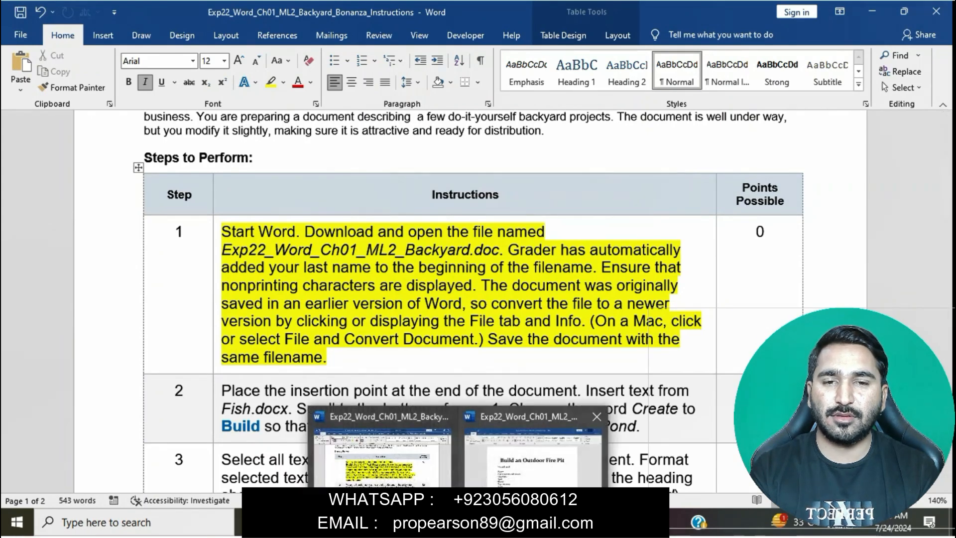
pyautogui.click(533, 458)
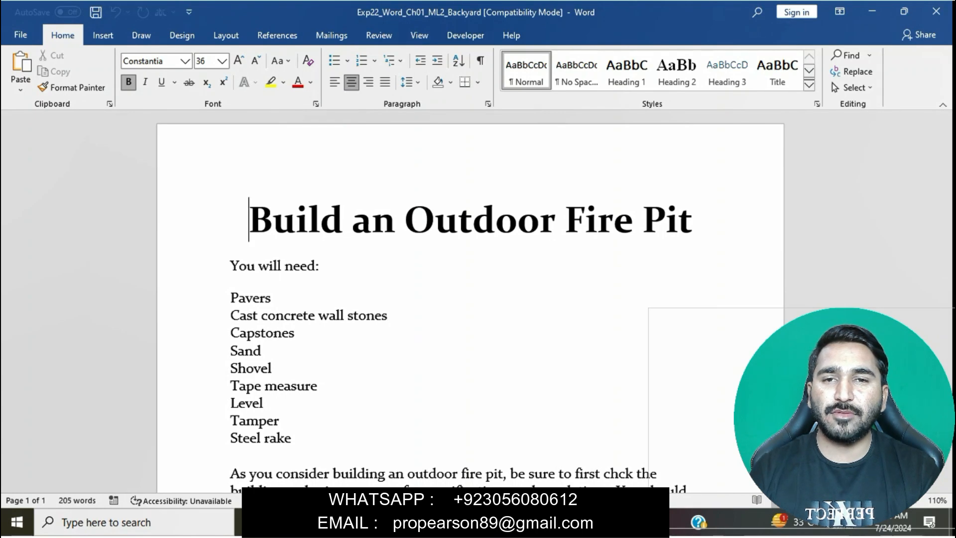
pyautogui.scroll(-9, 470, 299)
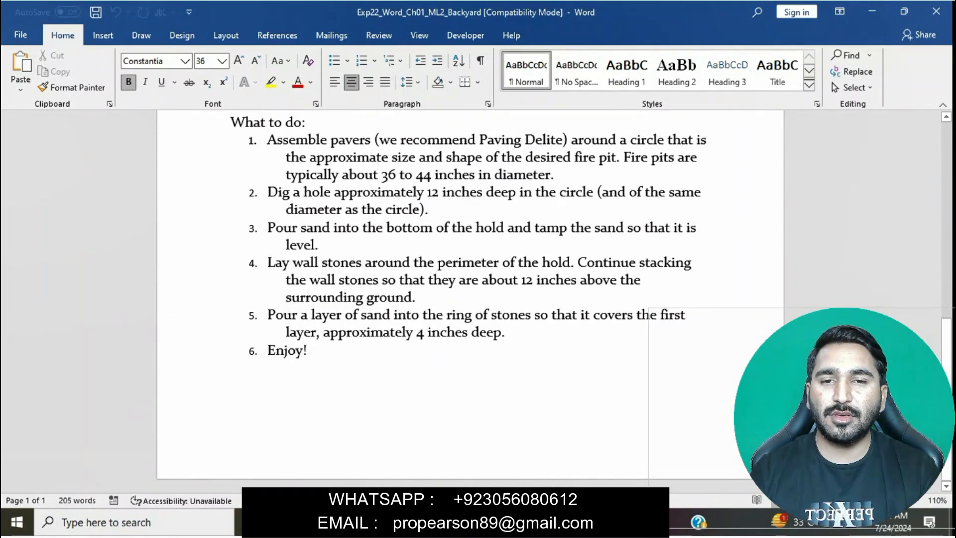
pyautogui.scroll(2, 470, 289)
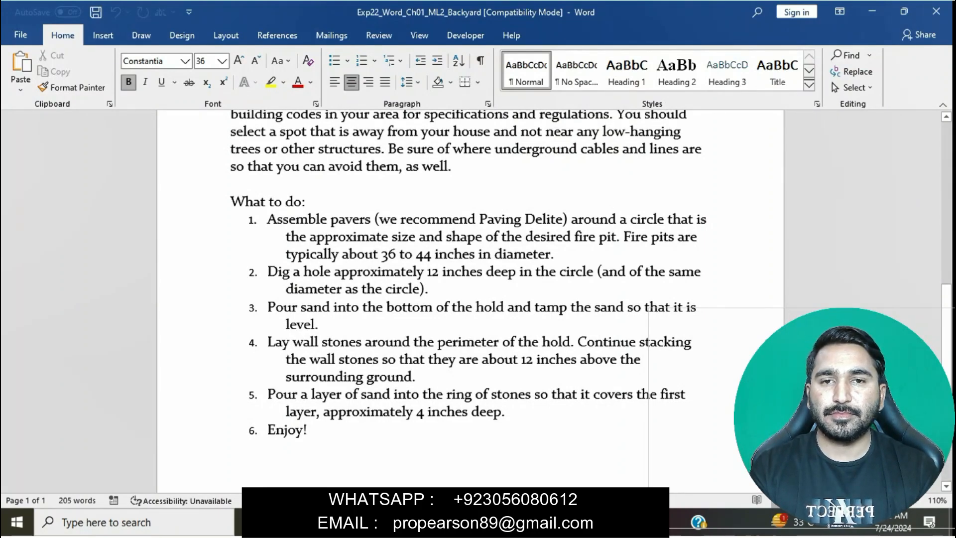
pyautogui.hotkey('ctrl', 'Home')
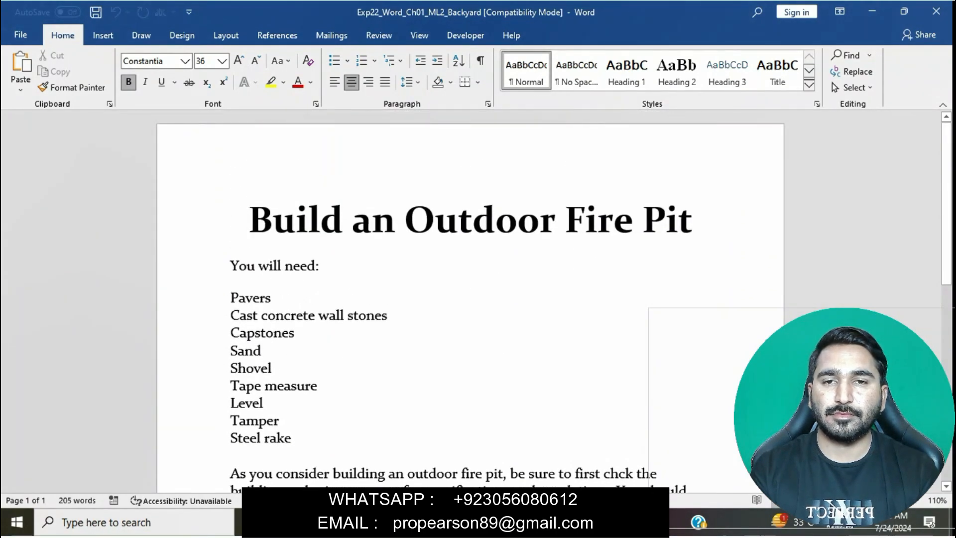
# Step: Return to the instructions document and remove the yellow highlight from the step 1 text
pyautogui.moveTo(460, 522)
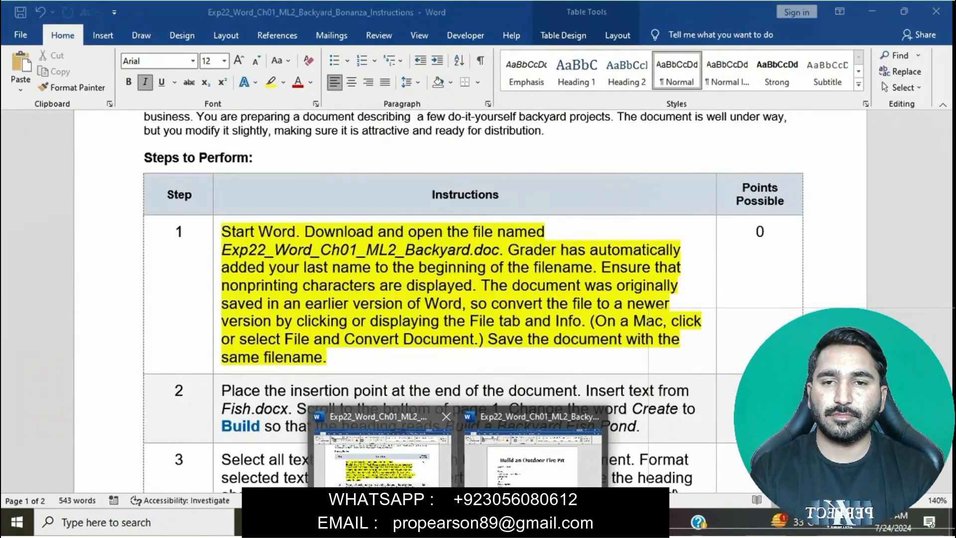
pyautogui.click(382, 447)
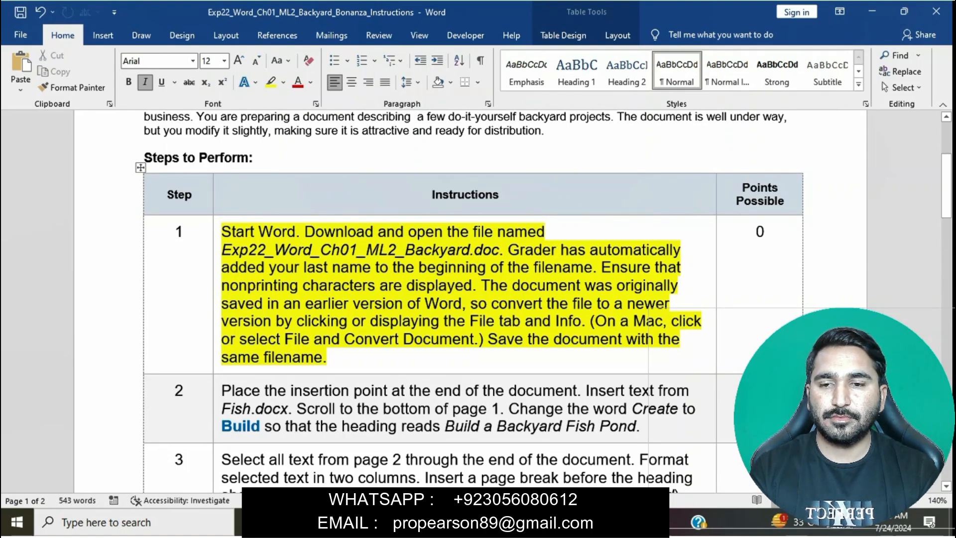
pyautogui.tripleClick(294, 250)
pyautogui.click(277, 214)
pyautogui.click(327, 357)
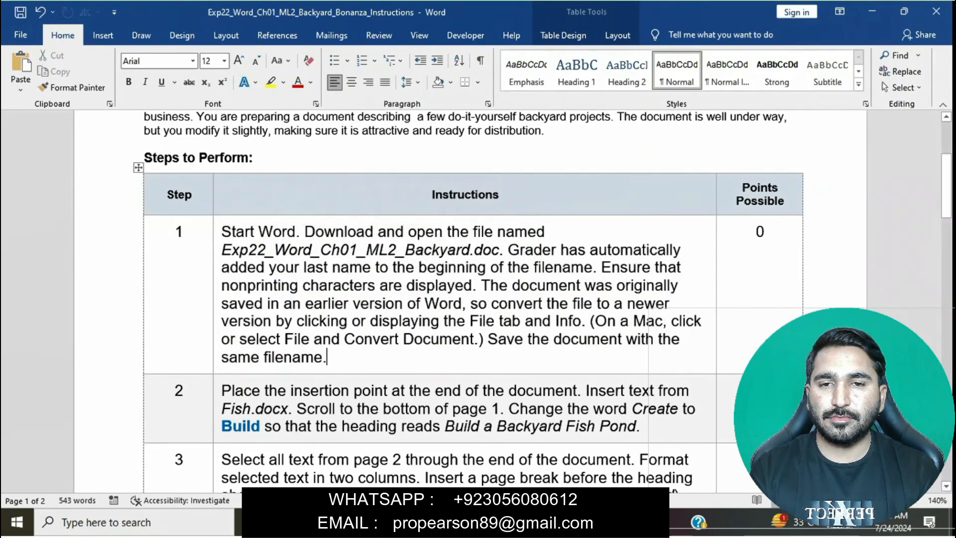
# Step: Highlight the step 2 instruction text in yellow
pyautogui.scroll(-3, 473, 299)
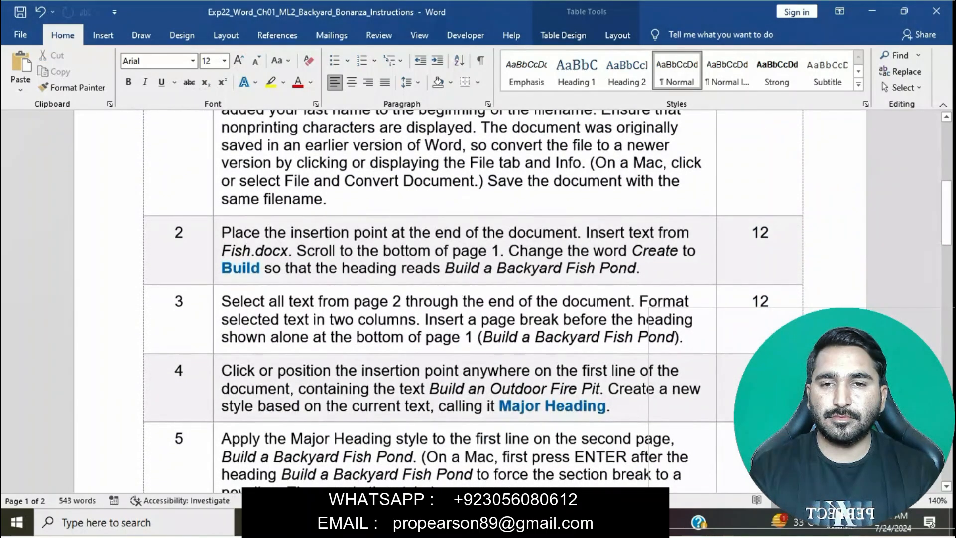
pyautogui.tripleClick(294, 251)
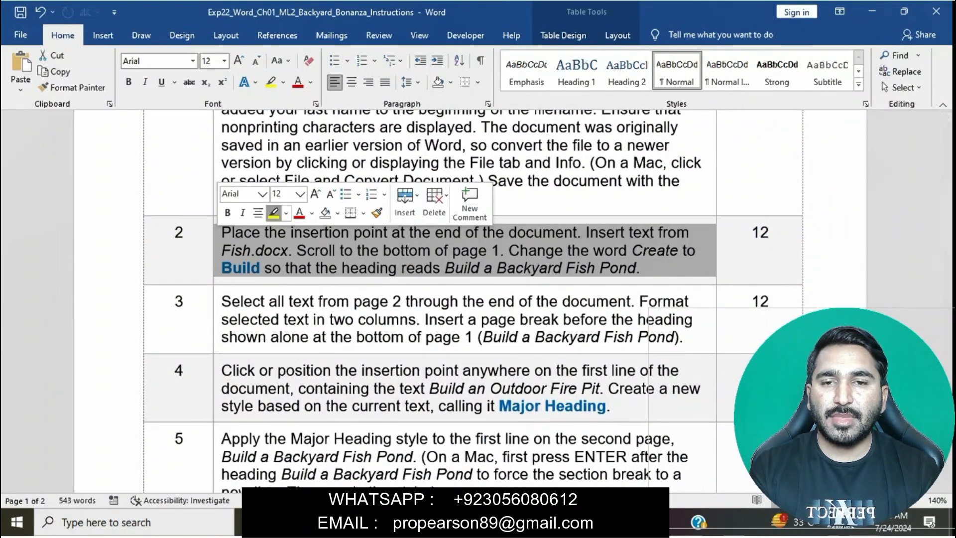
pyautogui.click(274, 213)
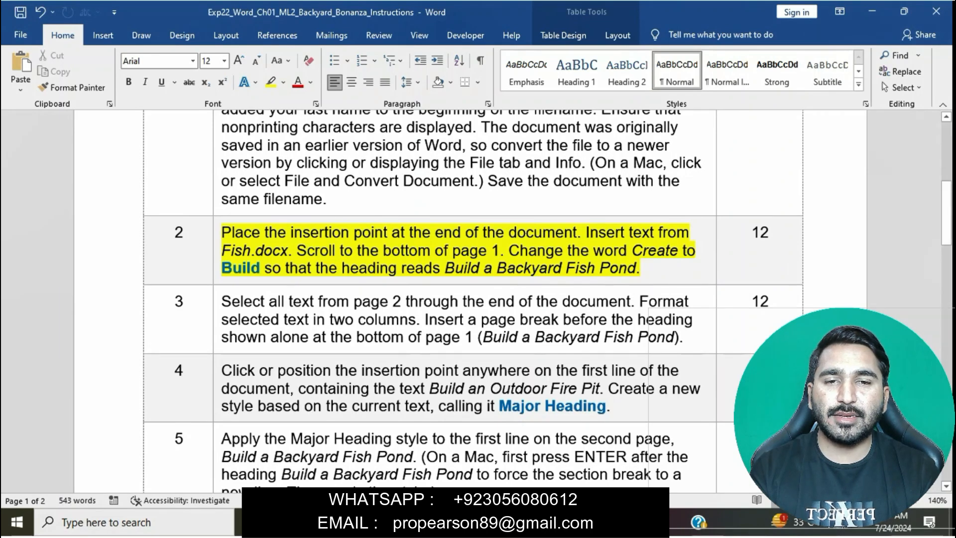
# Step: Mark the step 2 sentence about the insertion point, then place the cursor on the empty last line of the Backyard document
pyautogui.moveTo(221, 232); pyautogui.dragTo(577, 232)
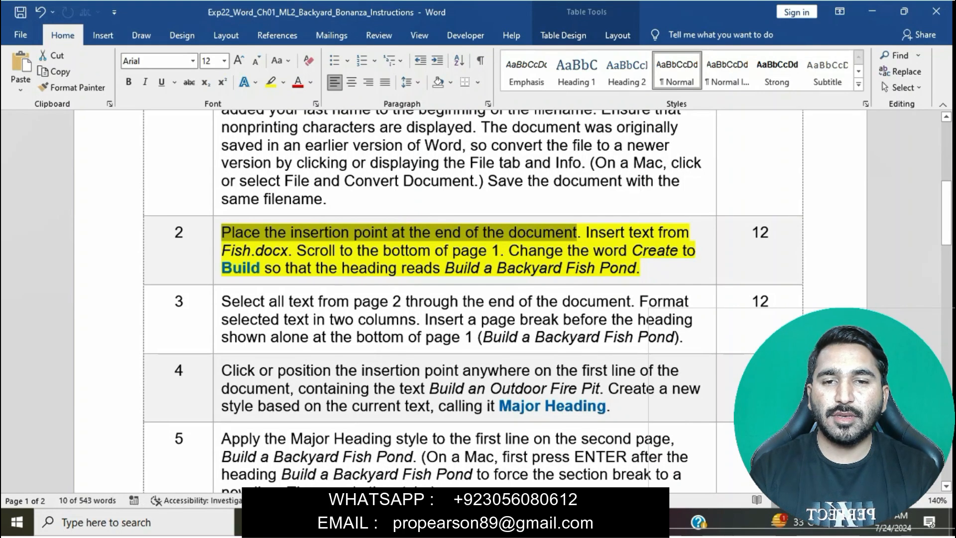
pyautogui.moveTo(461, 523)
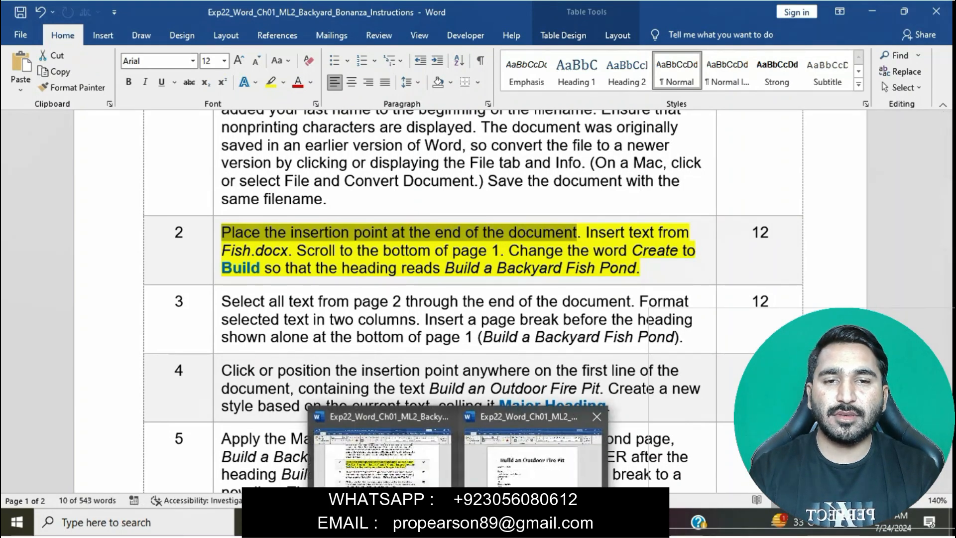
pyautogui.click(534, 446)
pyautogui.hotkey('ctrl', 'End')
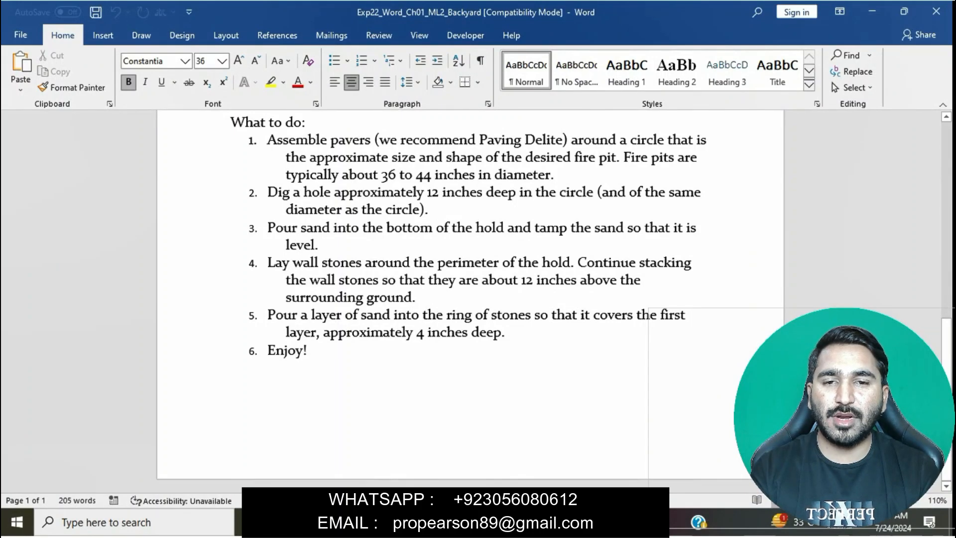
pyautogui.click(249, 366)
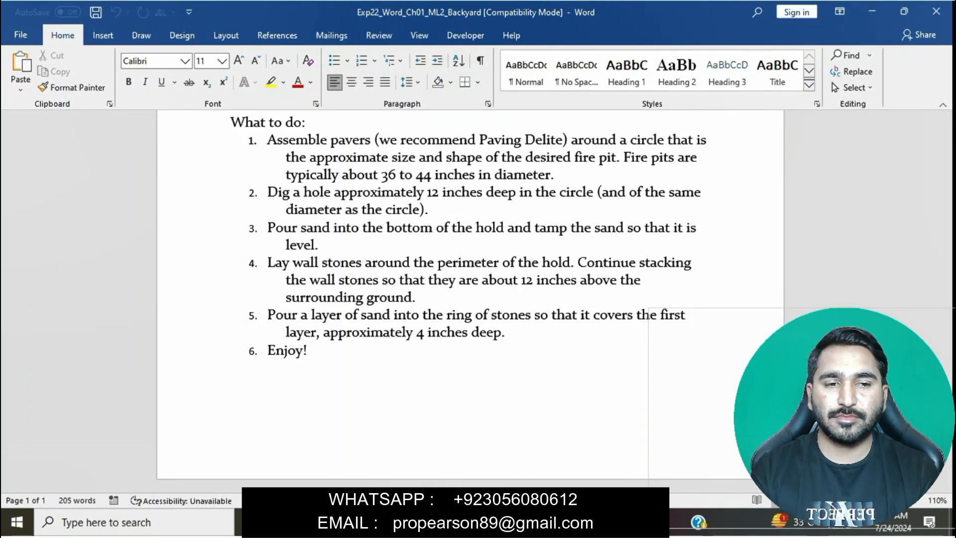
# Step: Go back to the instructions document and select the step 2 sentence about inserting text from Fish.docx
pyautogui.click(373, 444)
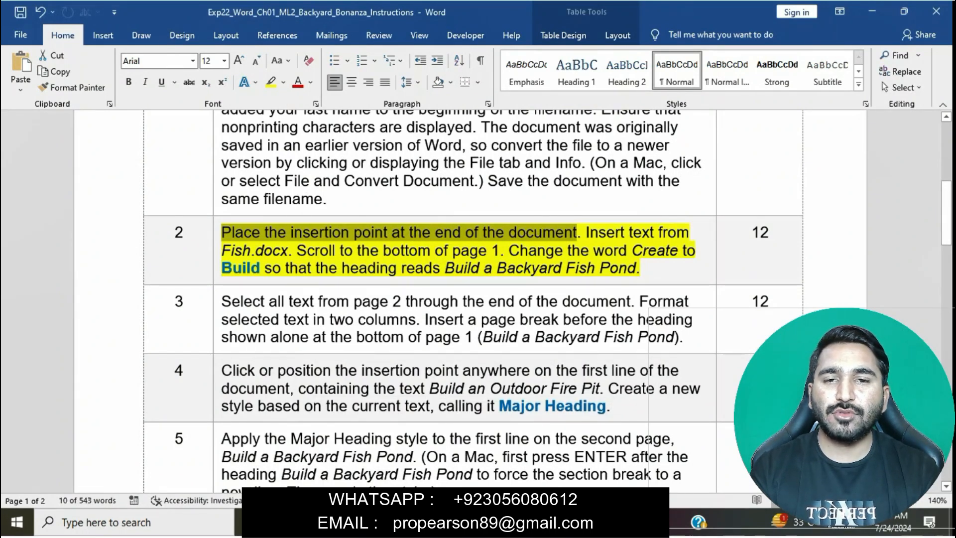
pyautogui.moveTo(586, 232); pyautogui.dragTo(506, 250)
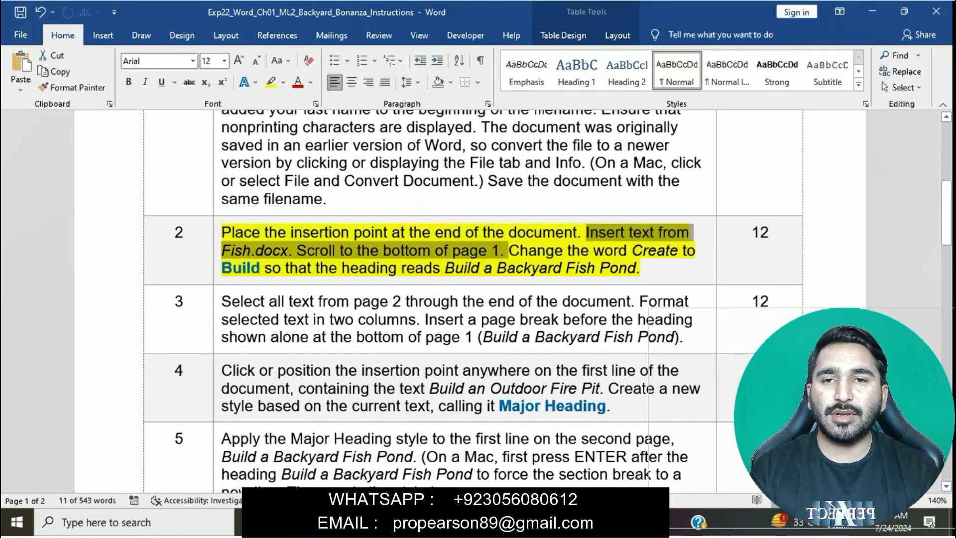
pyautogui.click(506, 251)
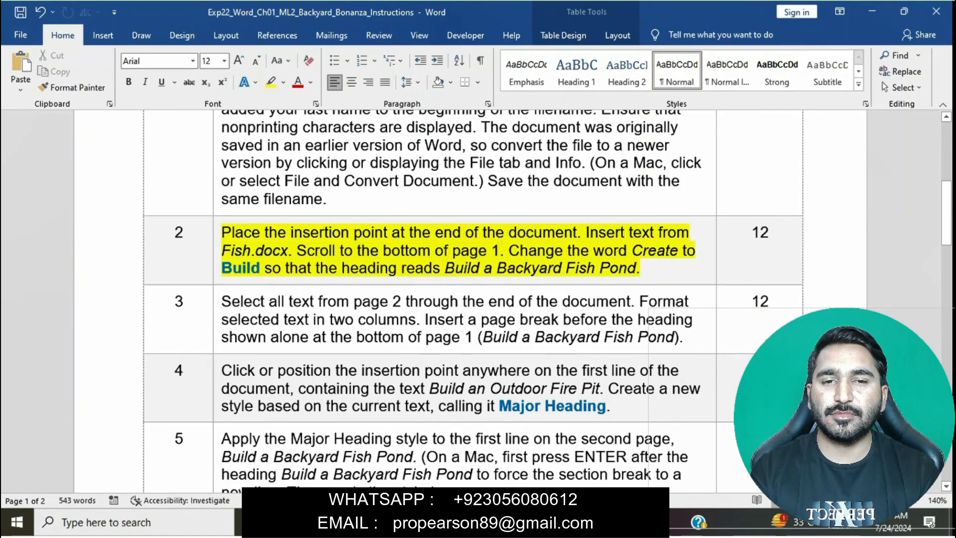
pyautogui.moveTo(586, 232); pyautogui.dragTo(298, 251)
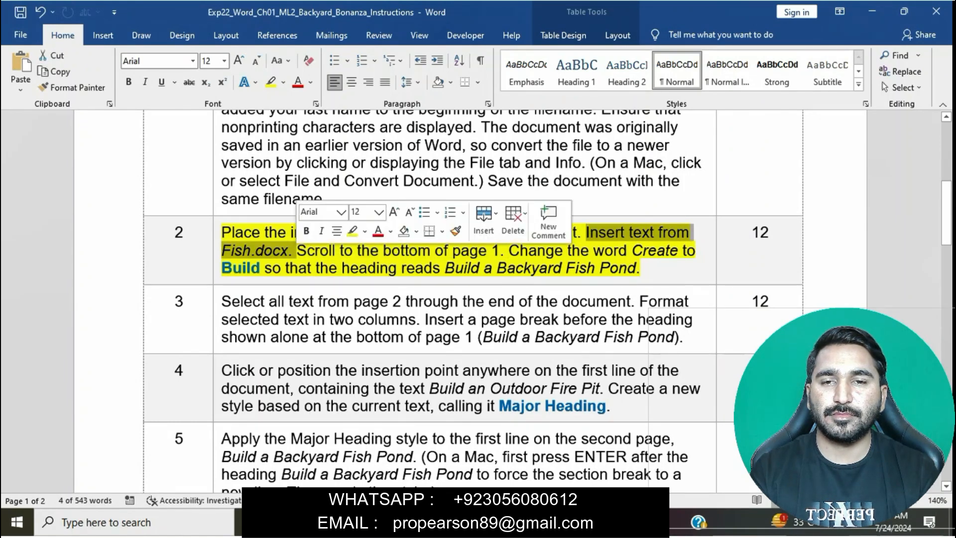
# Step: Insert the text from the Fish file, found within the Desktop's Word 22 file folder, at the end of the Backyard document
pyautogui.moveTo(460, 523)
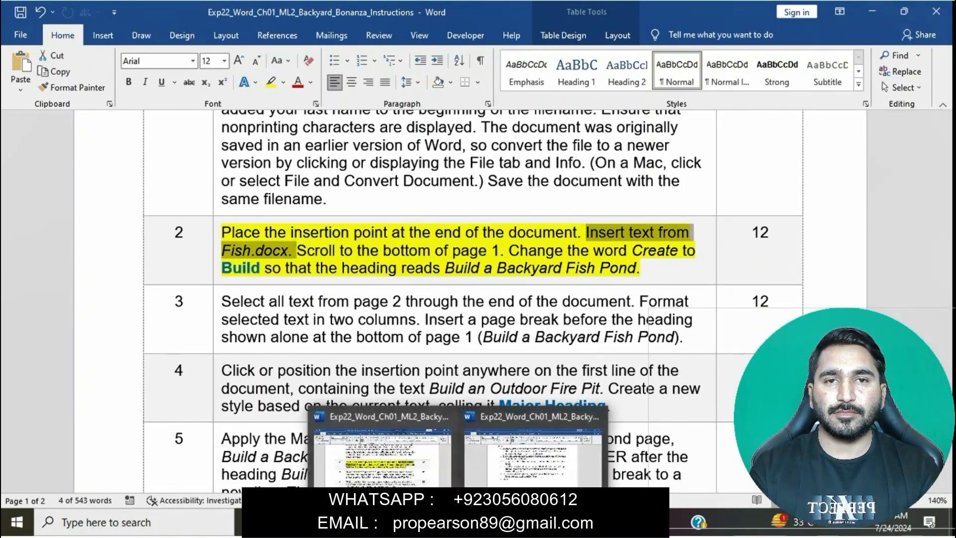
pyautogui.click(539, 443)
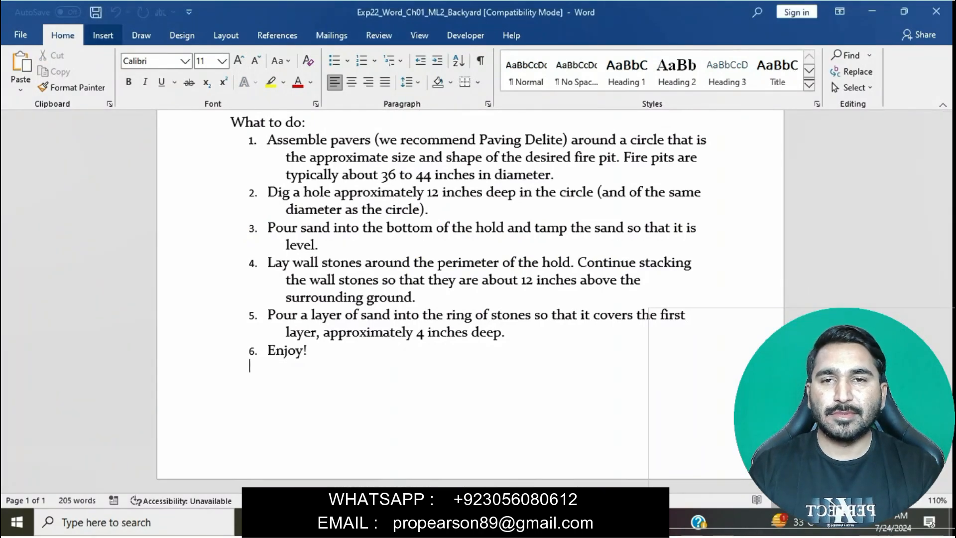
pyautogui.click(103, 34)
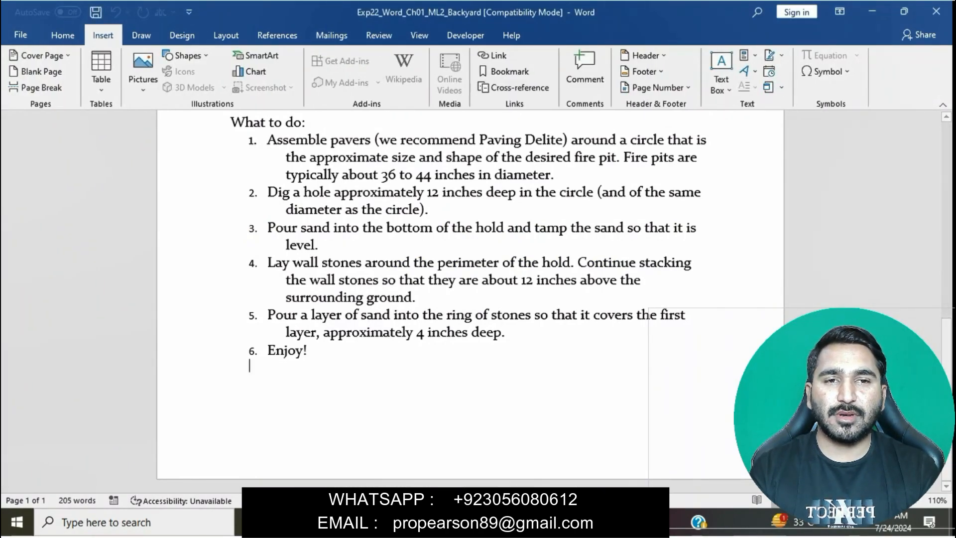
pyautogui.click(782, 87)
pyautogui.click(813, 121)
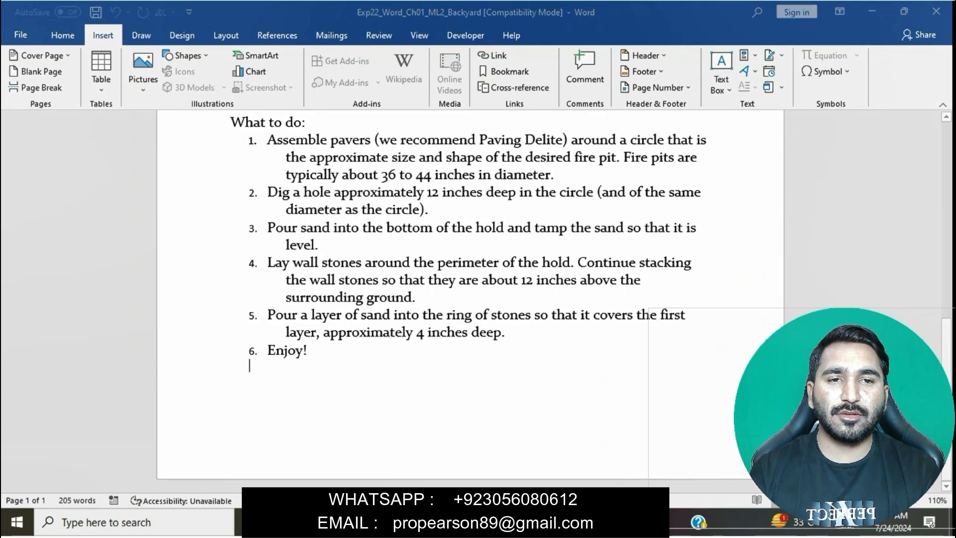
pyautogui.scroll(3, 55, 175)
pyautogui.click(57, 121)
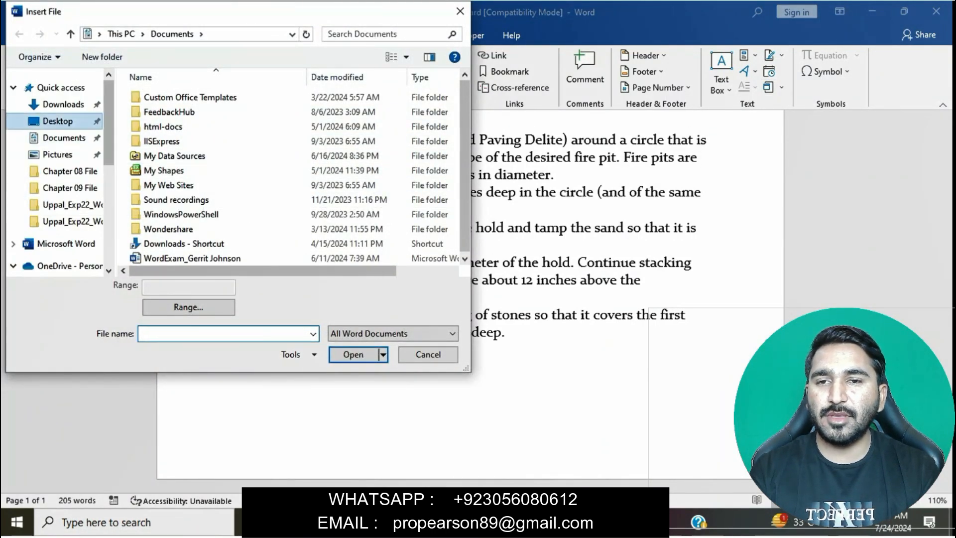
pyautogui.doubleClick(170, 156)
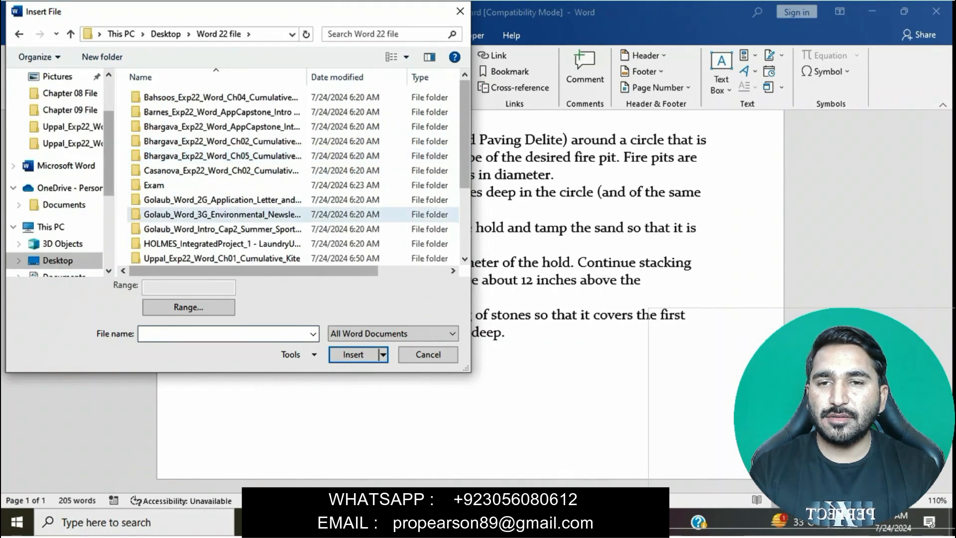
pyautogui.scroll(-1, 219, 212)
pyautogui.doubleClick(222, 242)
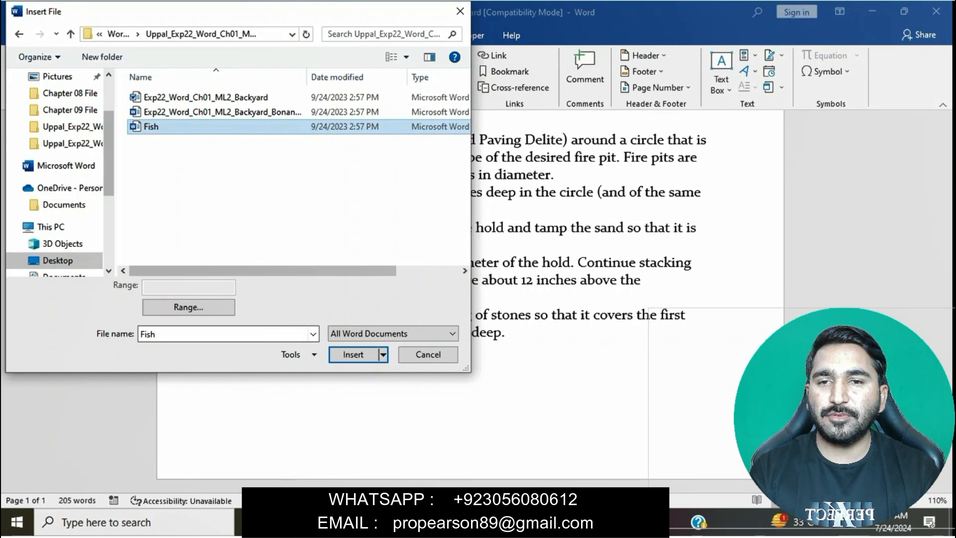
pyautogui.press('Return')
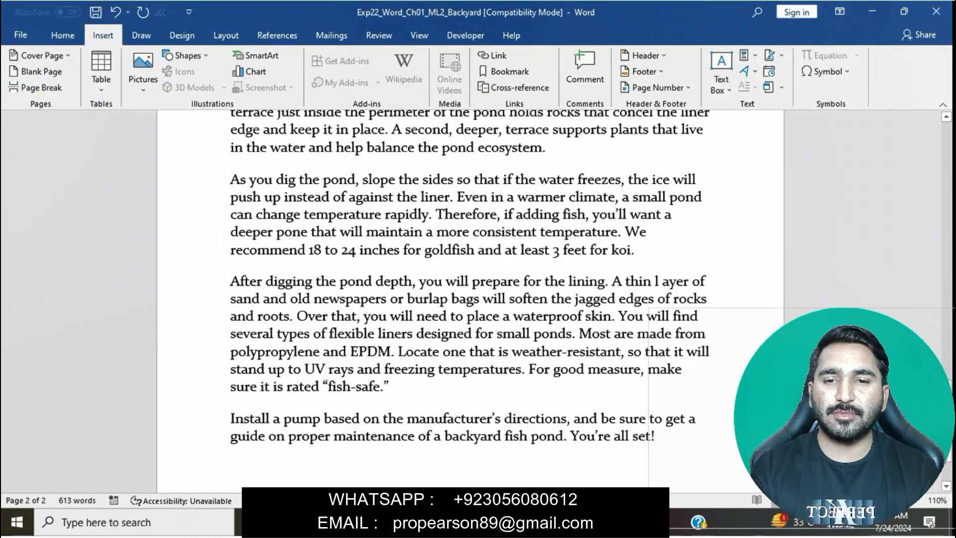
# Step: Go back to the instructions document and select the step 2 sentence about scrolling to the bottom of page 1
pyautogui.scroll(10, 470, 299)
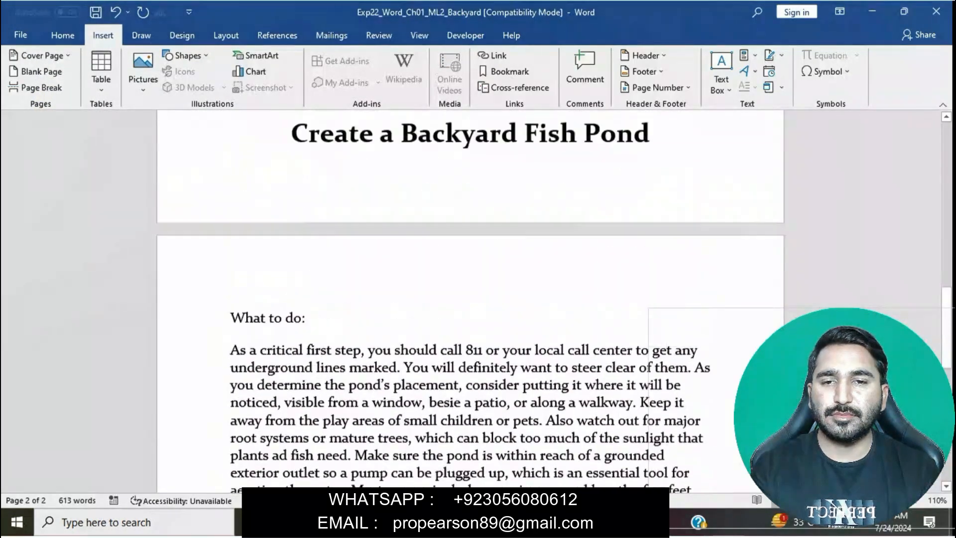
pyautogui.scroll(5, 470, 299)
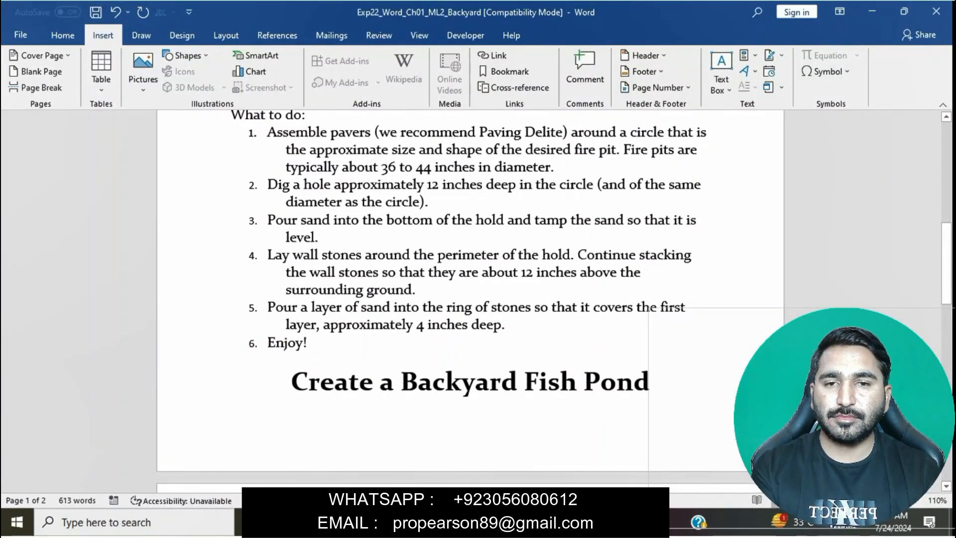
pyautogui.moveTo(458, 523)
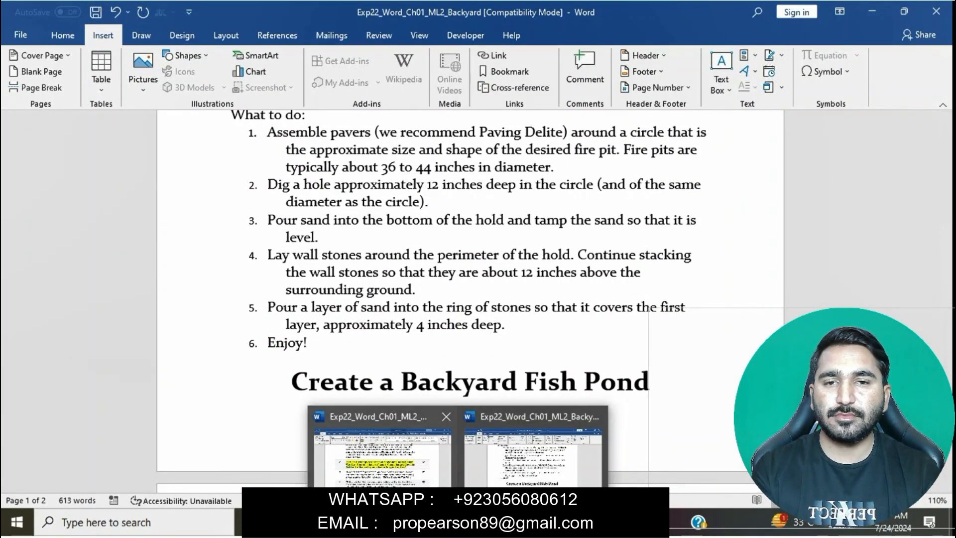
pyautogui.click(379, 448)
pyautogui.click(431, 250)
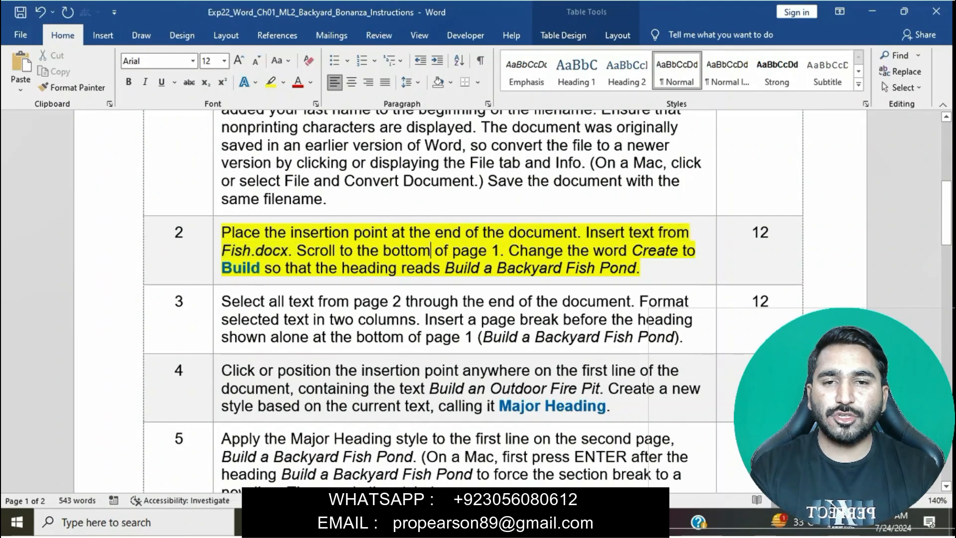
pyautogui.moveTo(297, 250); pyautogui.dragTo(500, 251)
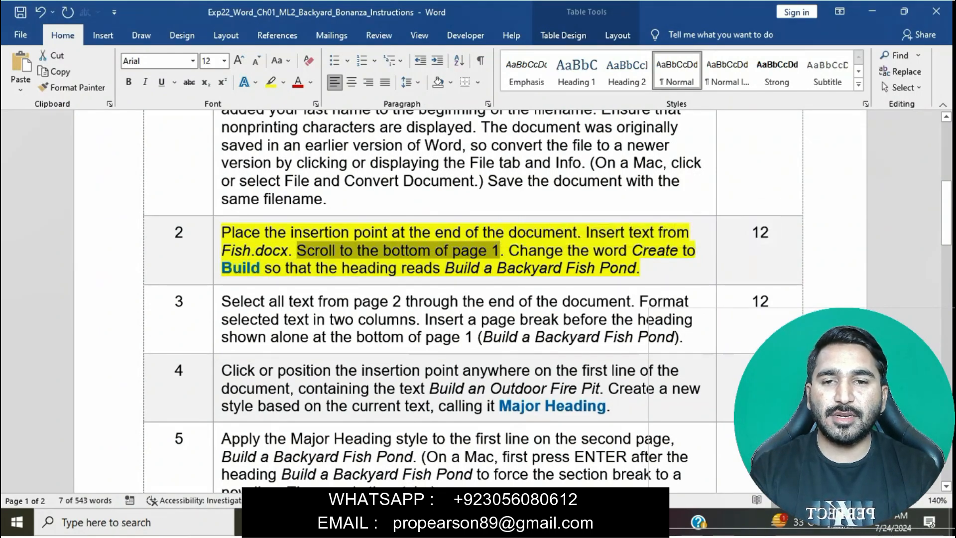
# Step: Return to the Backyard document and locate the fish pond heading at the end of page 1
pyautogui.moveTo(455, 523)
pyautogui.click(533, 459)
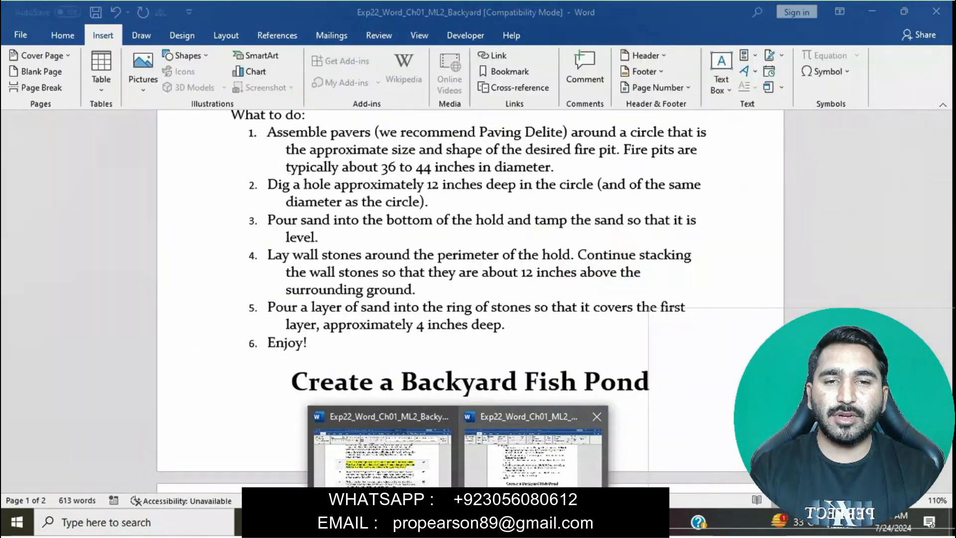
pyautogui.scroll(8, 470, 298)
pyautogui.scroll(-3, 470, 298)
pyautogui.scroll(-6, 470, 299)
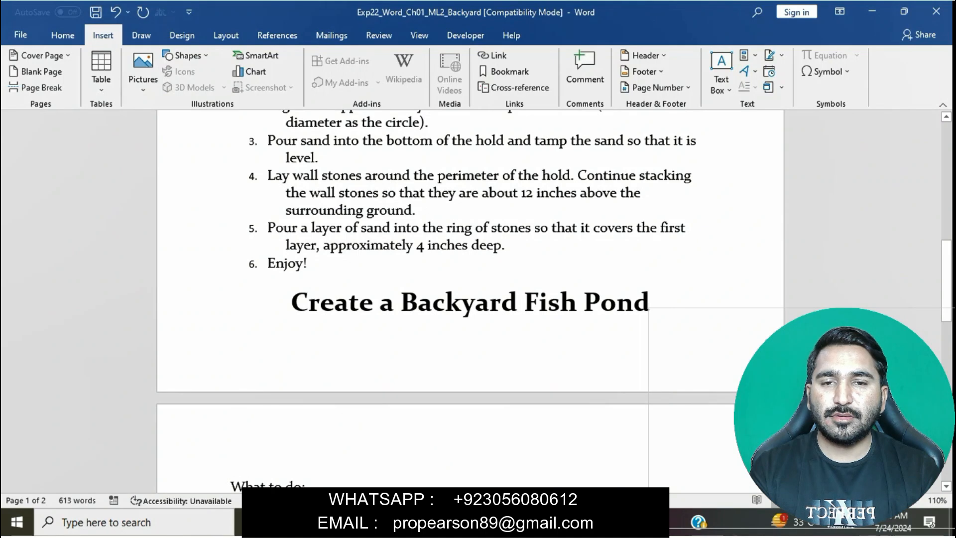
# Step: Copy the word Build from the step 2 text in the instructions document
pyautogui.moveTo(456, 523)
pyautogui.click(379, 460)
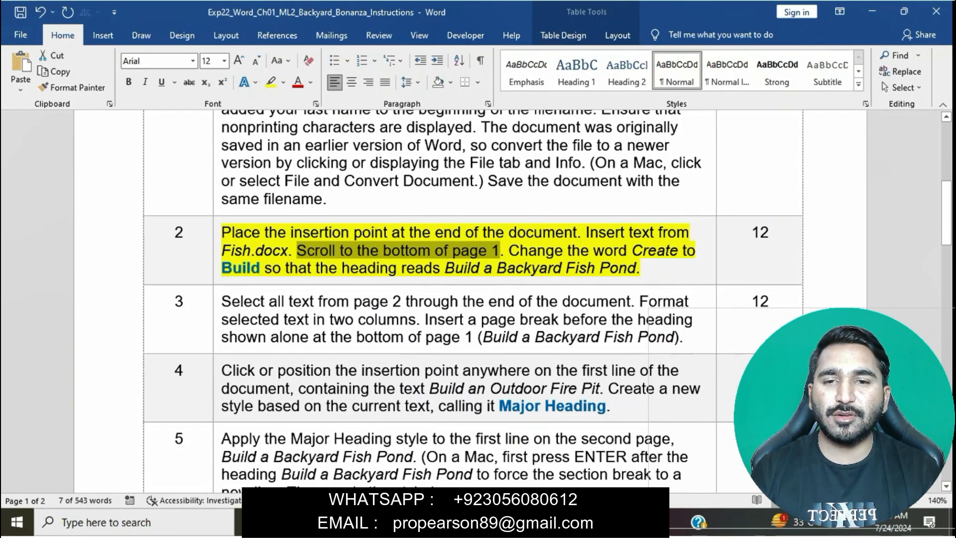
pyautogui.moveTo(222, 269); pyautogui.dragTo(261, 269)
pyautogui.hotkey('ctrl', 'c')
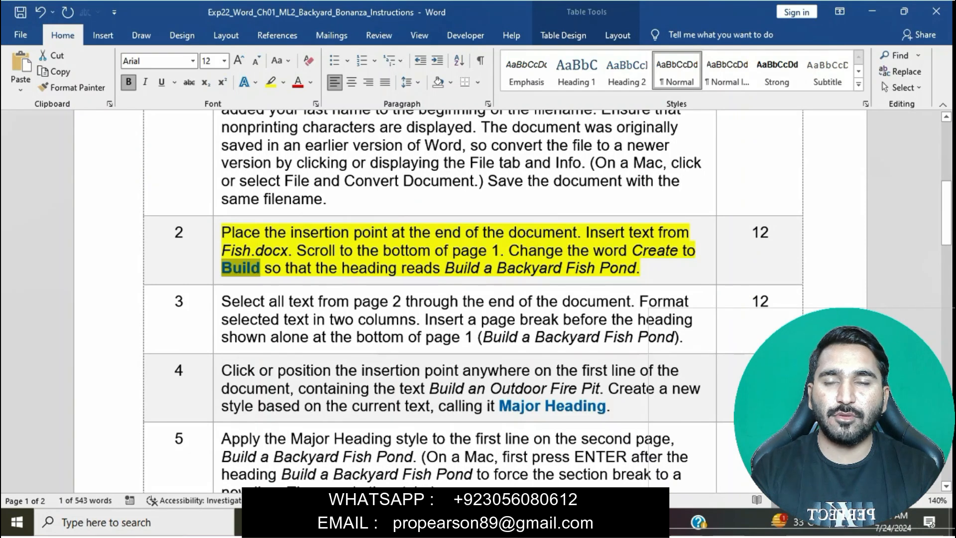
# Step: Replace the word Create in the Backyard document's fish pond heading with the copied word Build, keeping text only
pyautogui.moveTo(458, 523)
pyautogui.click(533, 453)
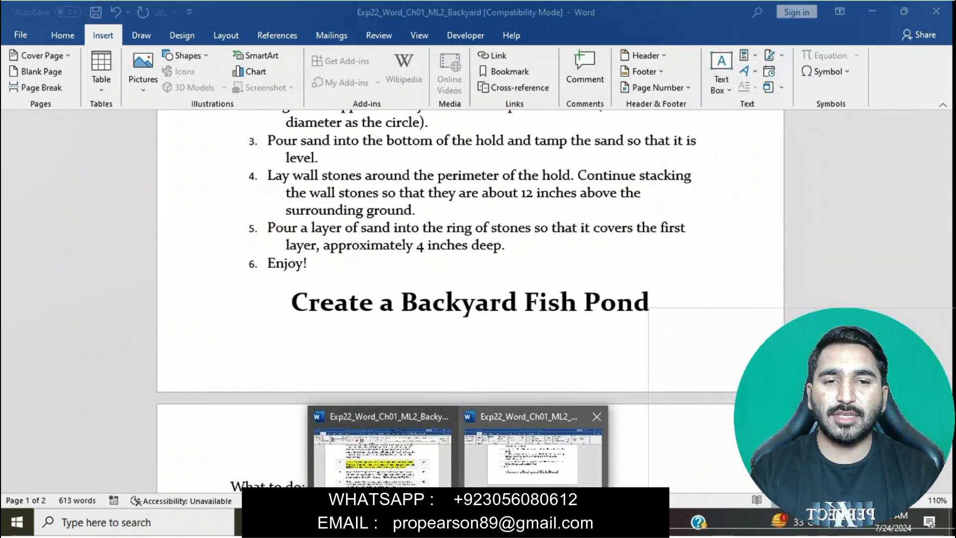
pyautogui.moveTo(374, 303); pyautogui.dragTo(292, 303)
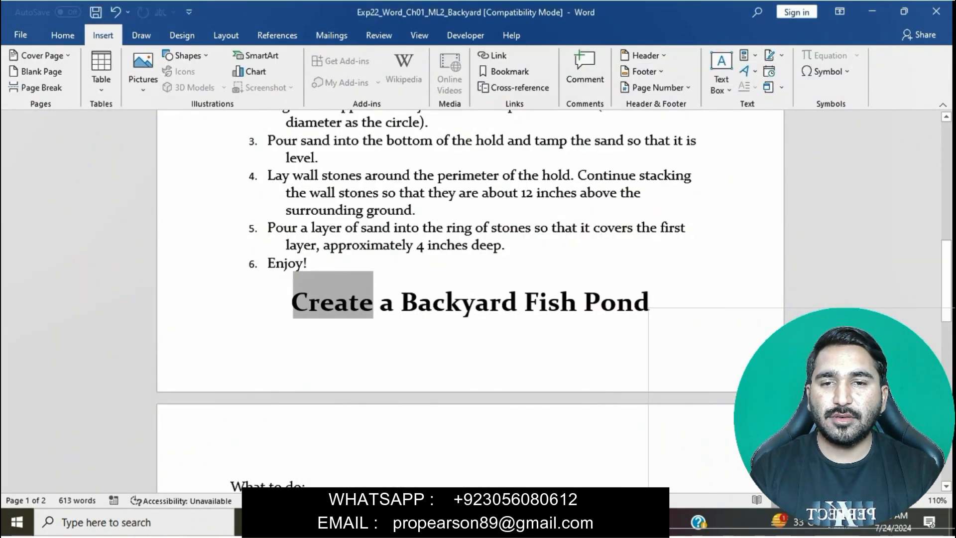
pyautogui.hotkey('ctrl', 'v')
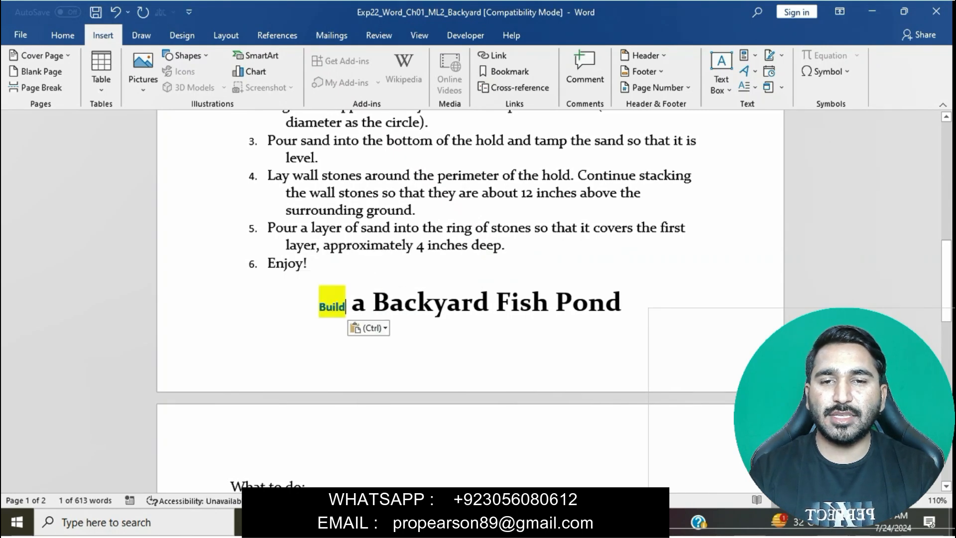
pyautogui.click(368, 327)
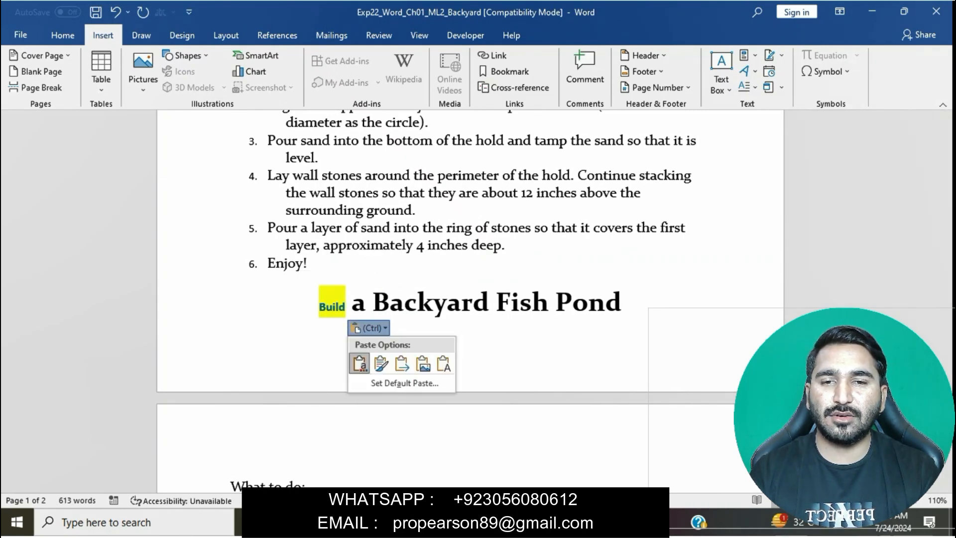
pyautogui.click(443, 363)
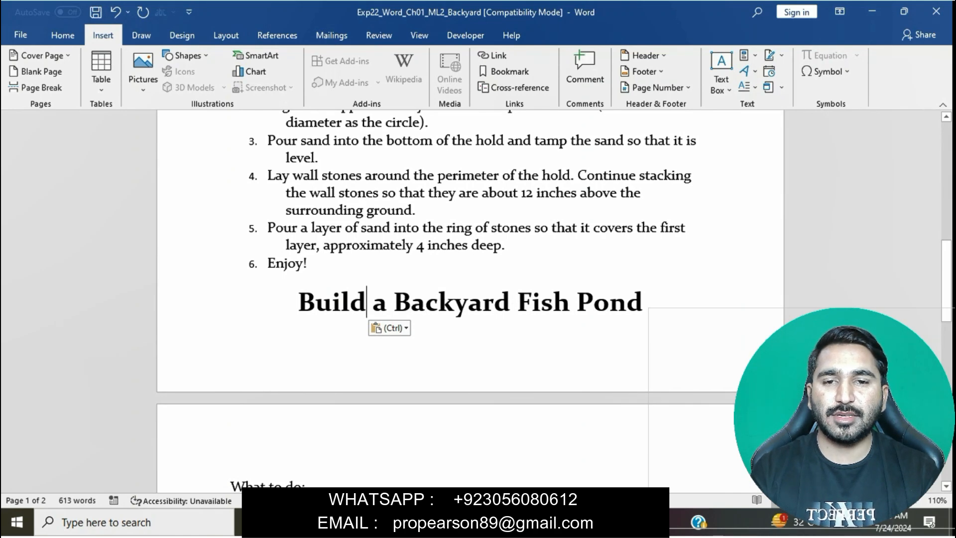
# Step: Mark the step 2 wording about how the heading should read in the instructions and compare it with the Backyard document's heading
pyautogui.moveTo(459, 523)
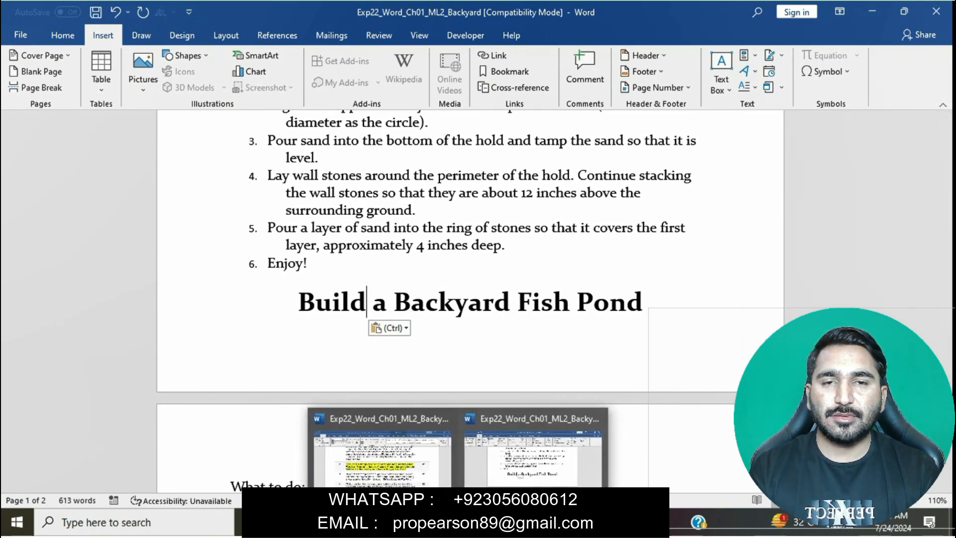
pyautogui.click(382, 456)
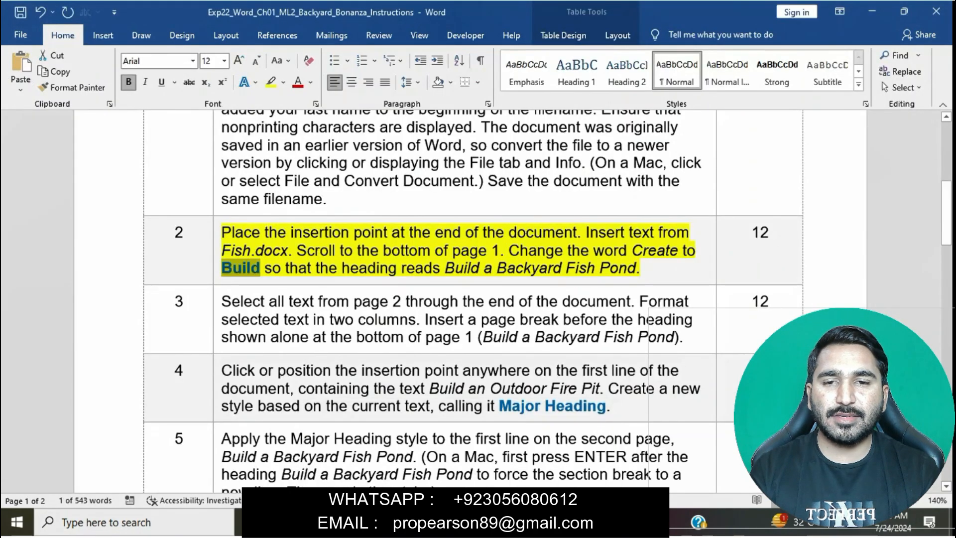
pyautogui.click(359, 268)
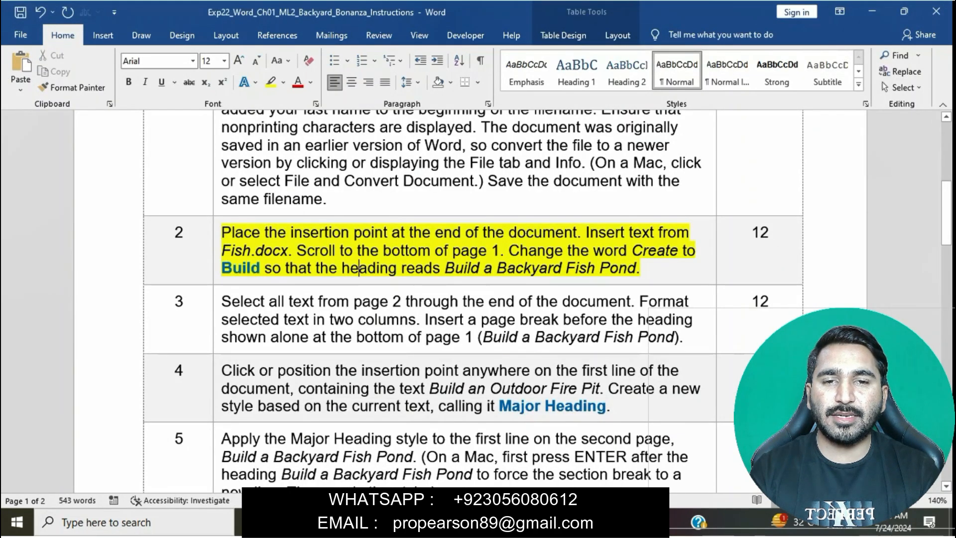
pyautogui.moveTo(264, 268); pyautogui.dragTo(637, 268)
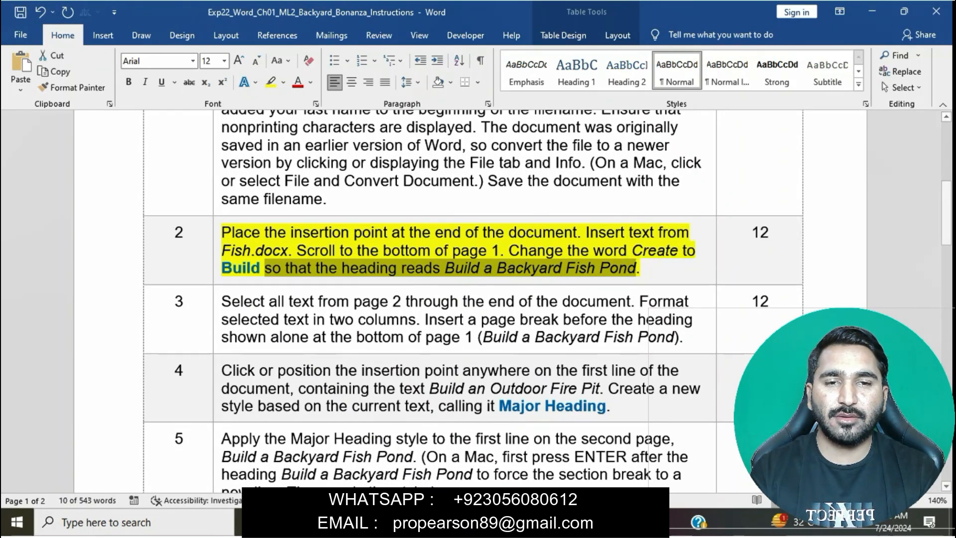
pyautogui.moveTo(459, 523)
pyautogui.click(534, 446)
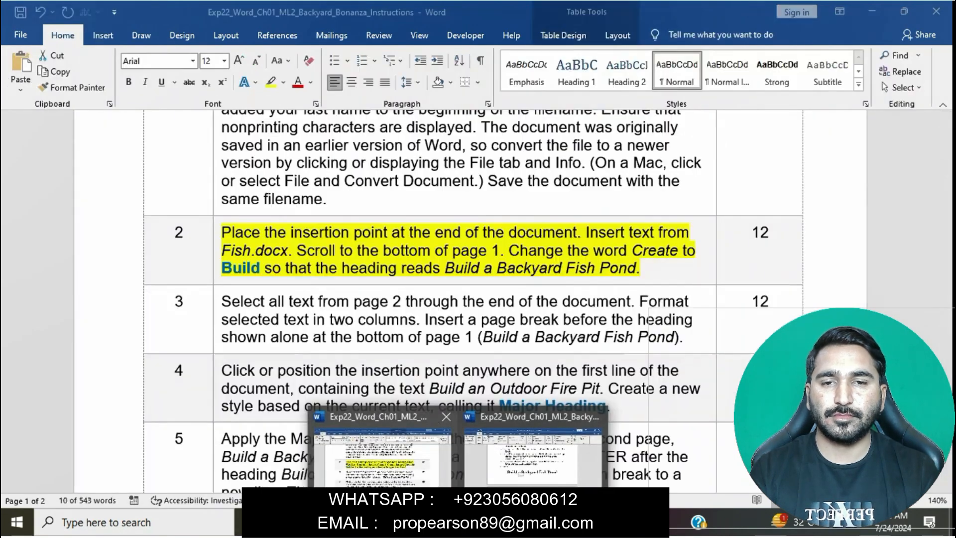
pyautogui.click(379, 453)
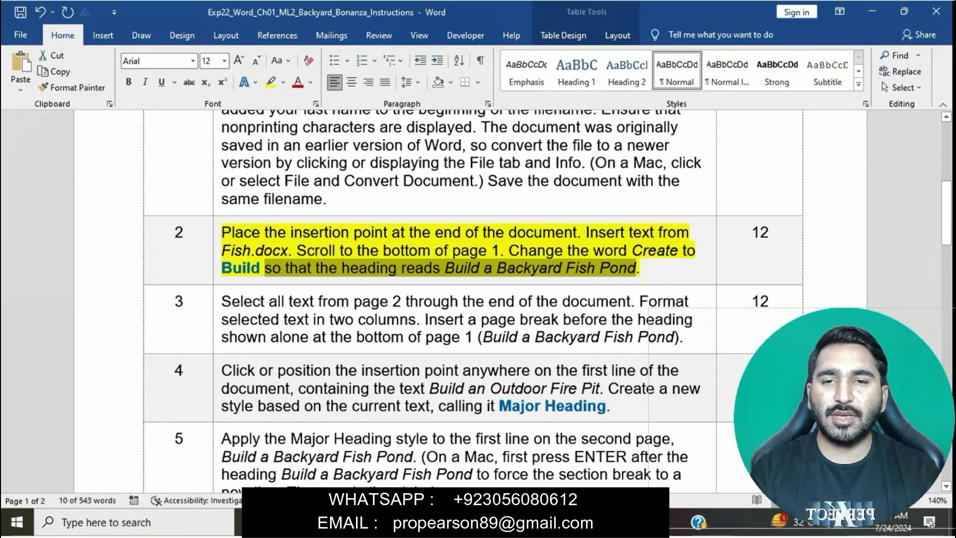
# Step: Remove the yellow highlight from the step 2 instruction text and highlight the step 3 instruction text in yellow
pyautogui.click(486, 267)
pyautogui.click(217, 241)
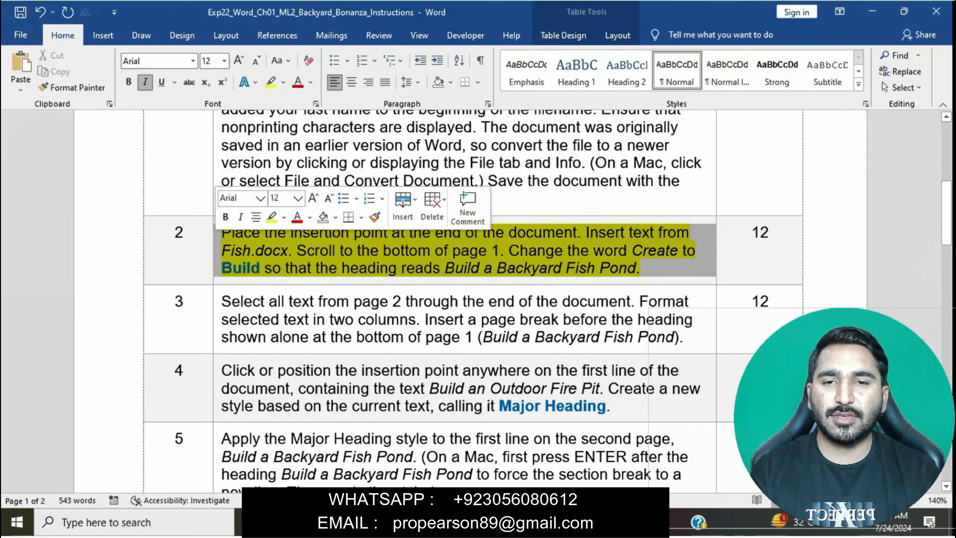
pyautogui.click(641, 268)
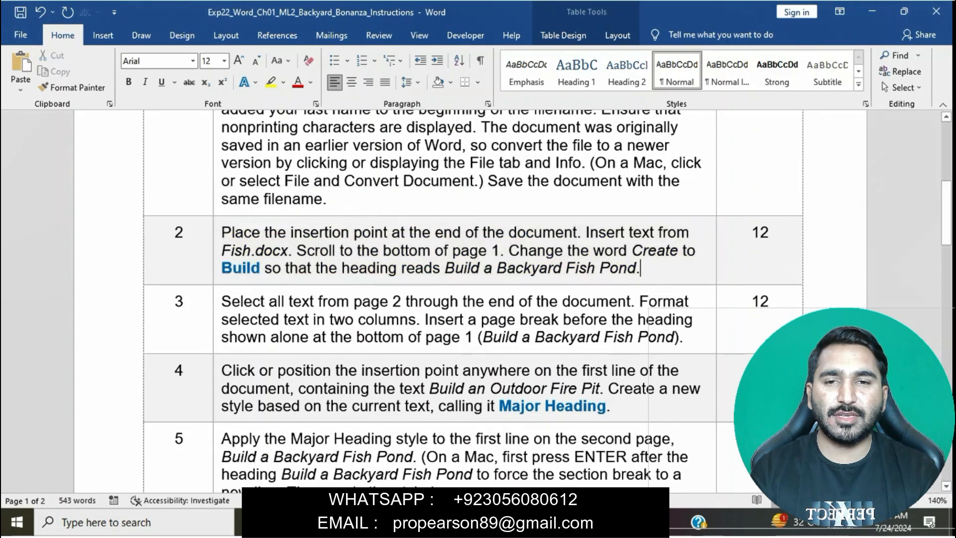
pyautogui.scroll(-1, 218, 249)
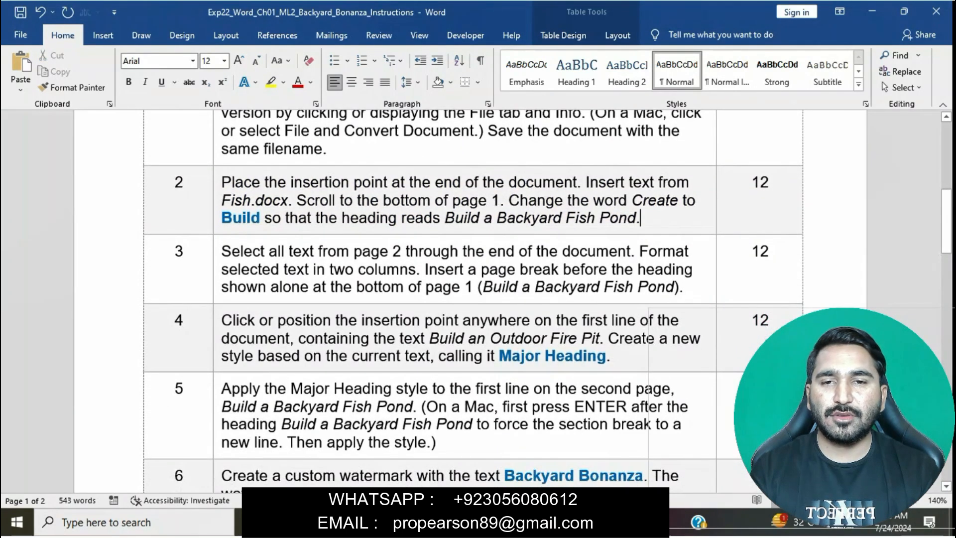
pyautogui.click(217, 249)
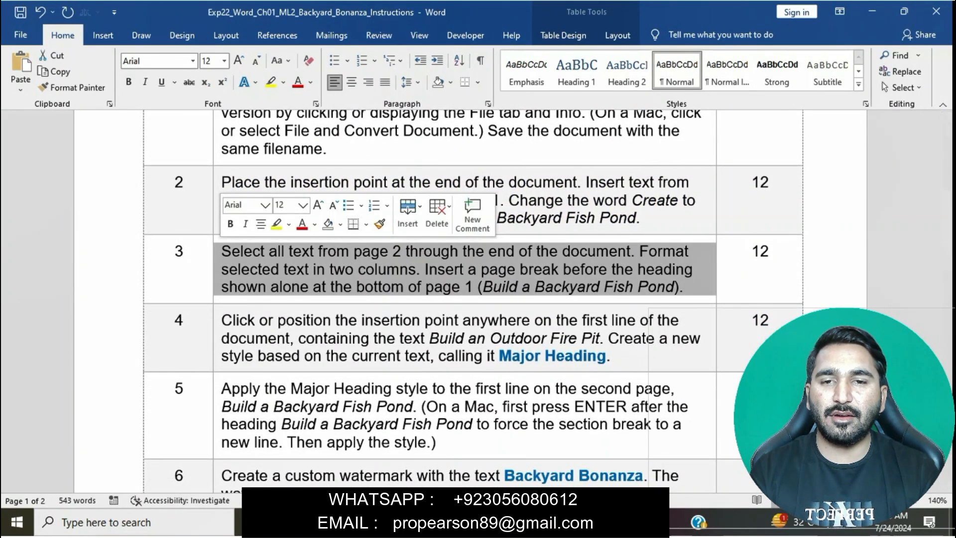
pyautogui.click(277, 224)
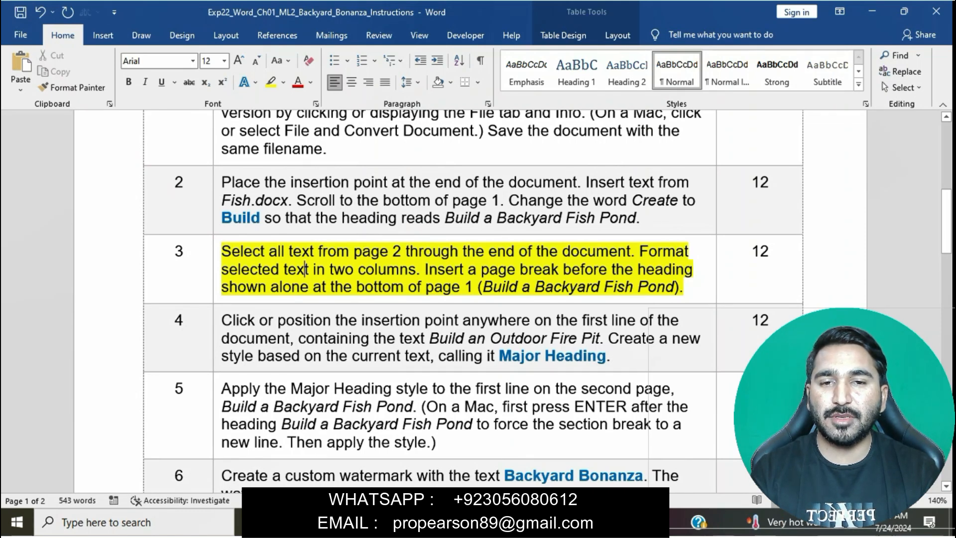
# Step: Mark the step 3 phrase about selecting text from page 2, then select everything from "What to do:" on page 2 to the Backyard document's end
pyautogui.moveTo(222, 252); pyautogui.dragTo(405, 251)
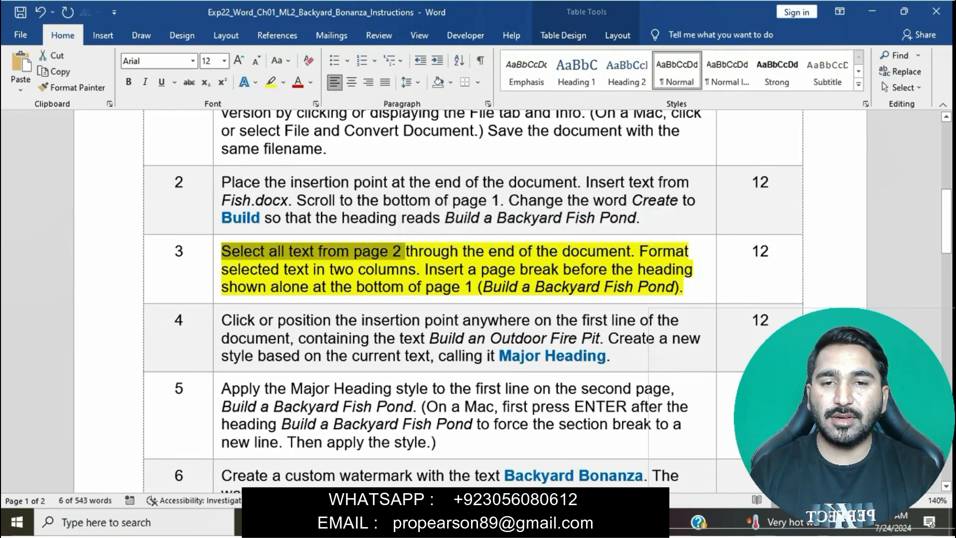
pyautogui.moveTo(459, 522)
pyautogui.click(535, 448)
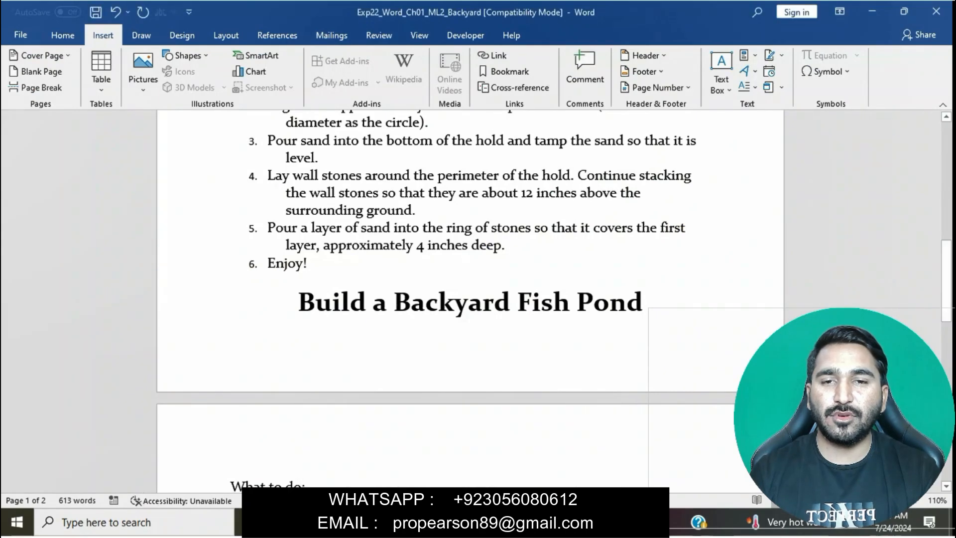
pyautogui.scroll(-3, 471, 309)
pyautogui.hotkey('ctrl', 'v')
pyautogui.moveTo(230, 335); pyautogui.dragTo(498, 498)
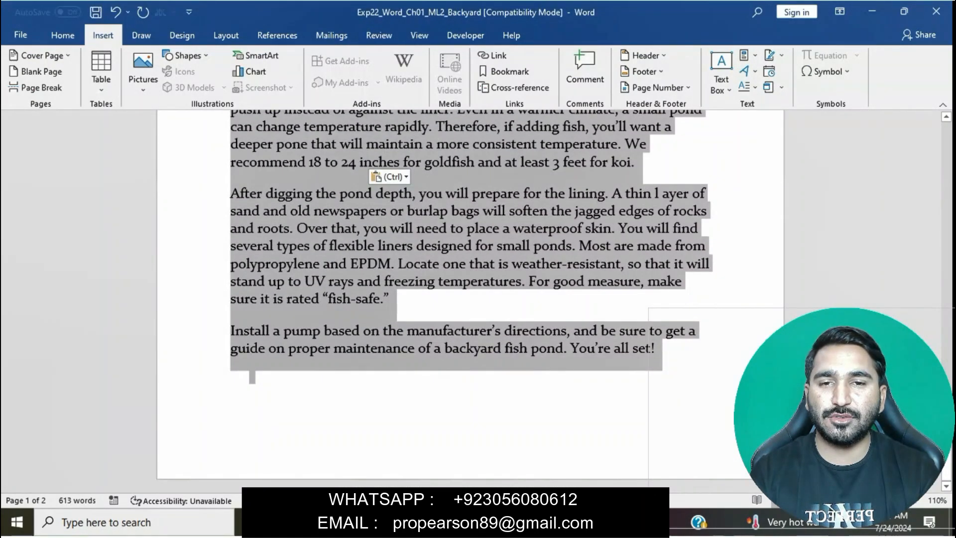
pyautogui.rightClick(322, 522)
pyautogui.press('Escape')
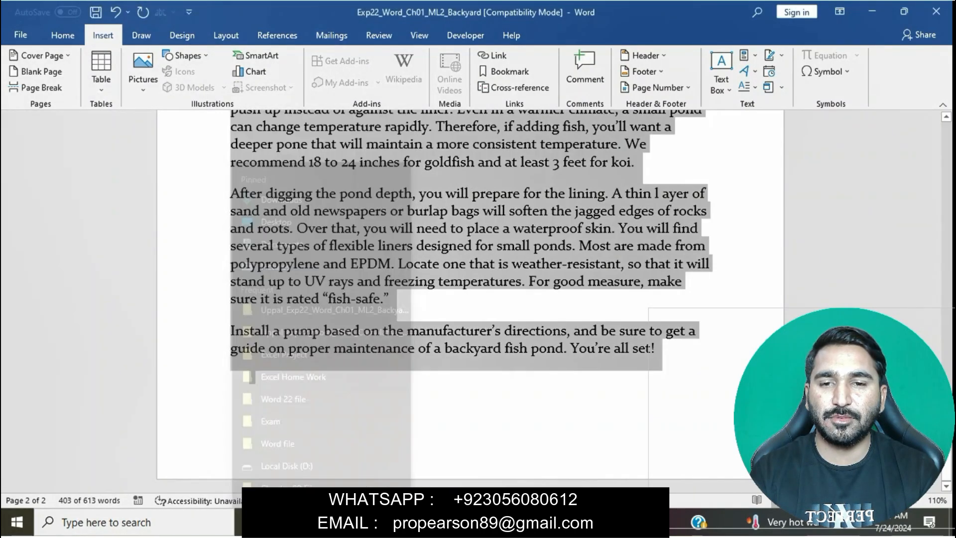
pyautogui.scroll(7, 471, 299)
pyautogui.scroll(3, 470, 299)
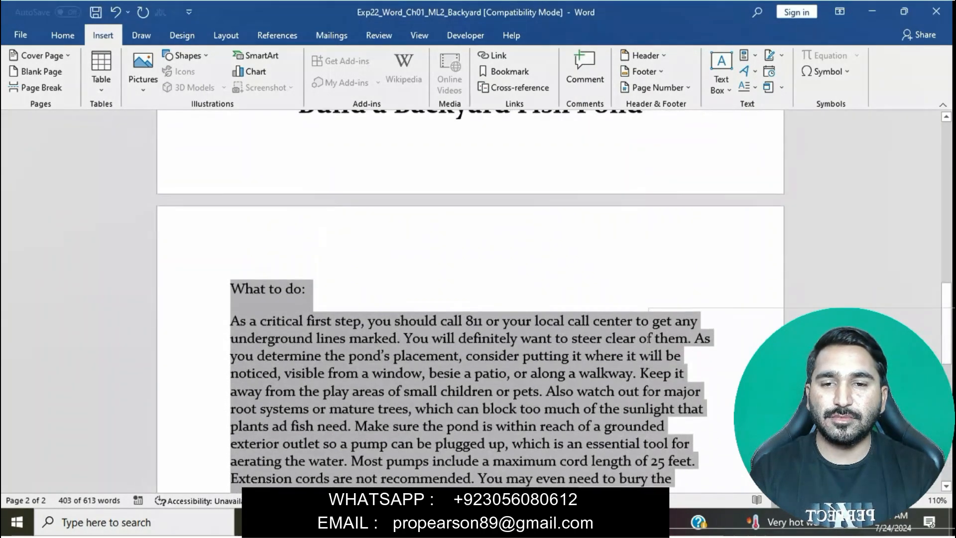
pyautogui.scroll(-4, 471, 299)
# Step: Mark the step 3 sentence about formatting the selected text in two columns in the instructions, then return to the Backyard document
pyautogui.moveTo(459, 522)
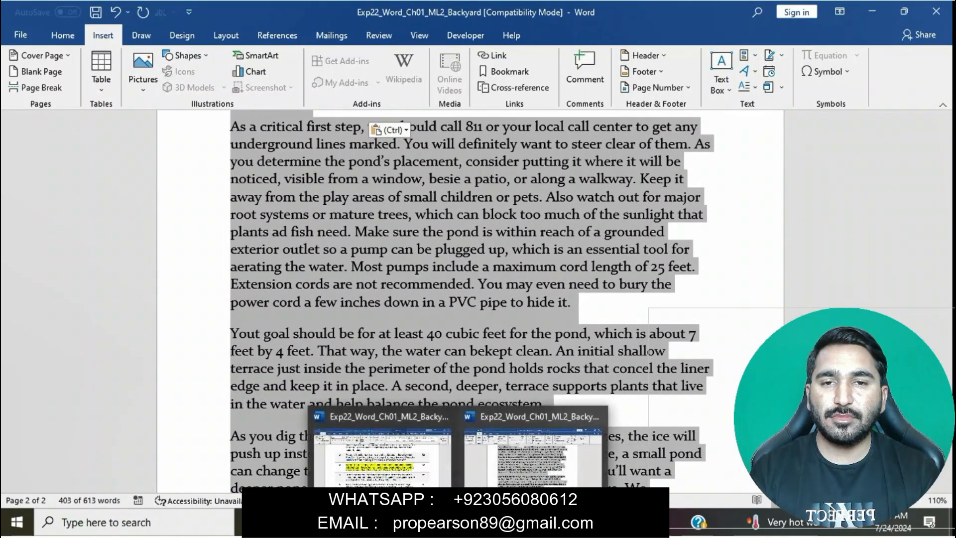
pyautogui.click(383, 449)
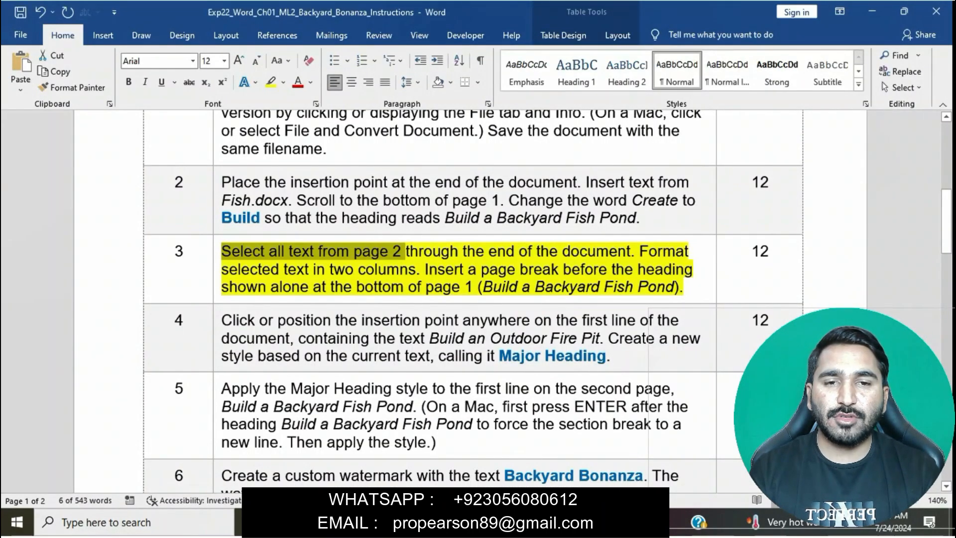
pyautogui.click(469, 269)
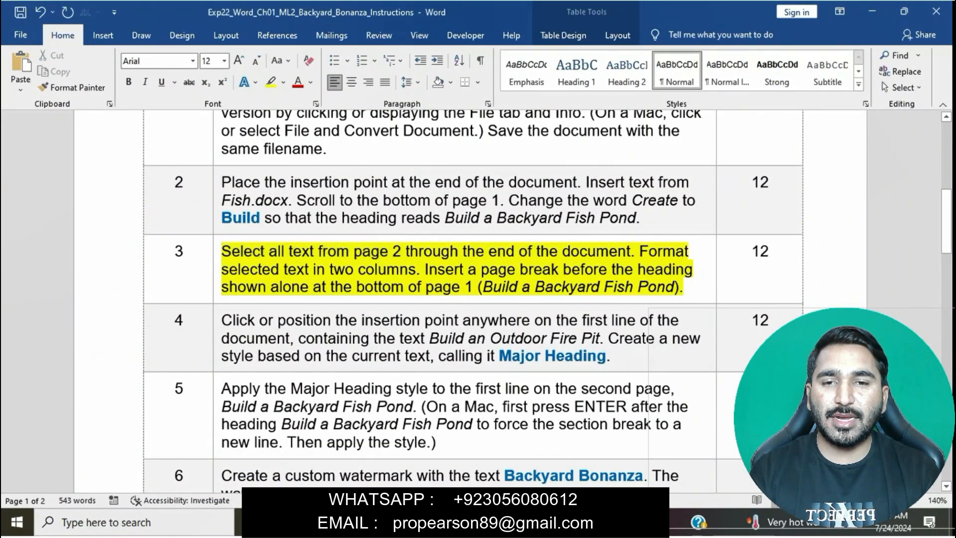
pyautogui.moveTo(641, 251); pyautogui.dragTo(416, 270)
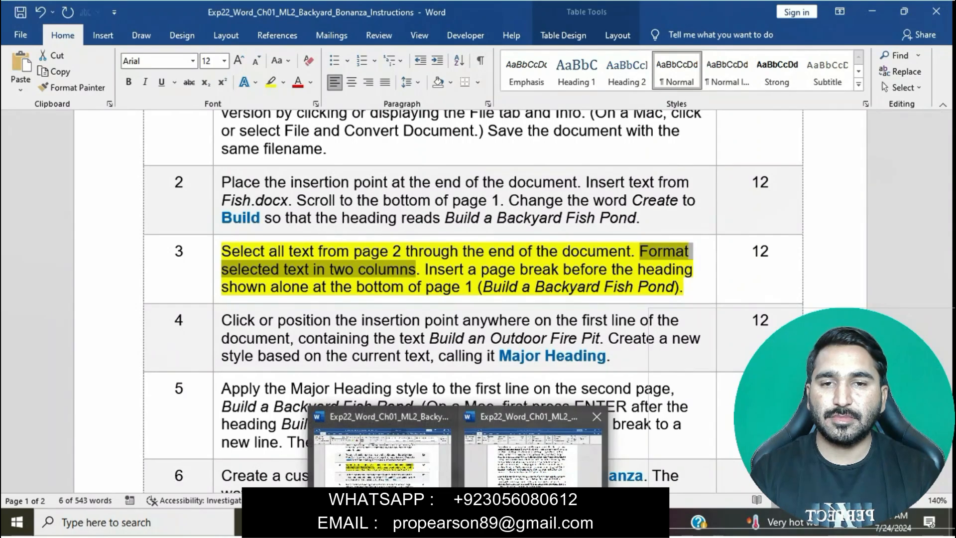
pyautogui.click(533, 446)
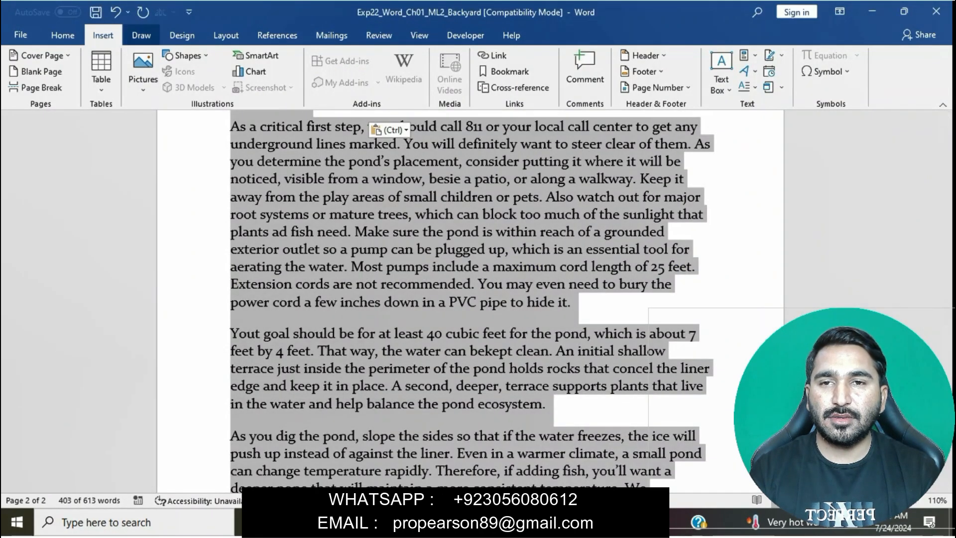
# Step: Format the selected text from page 2 to the document's end in two columns
pyautogui.click(182, 35)
pyautogui.click(141, 36)
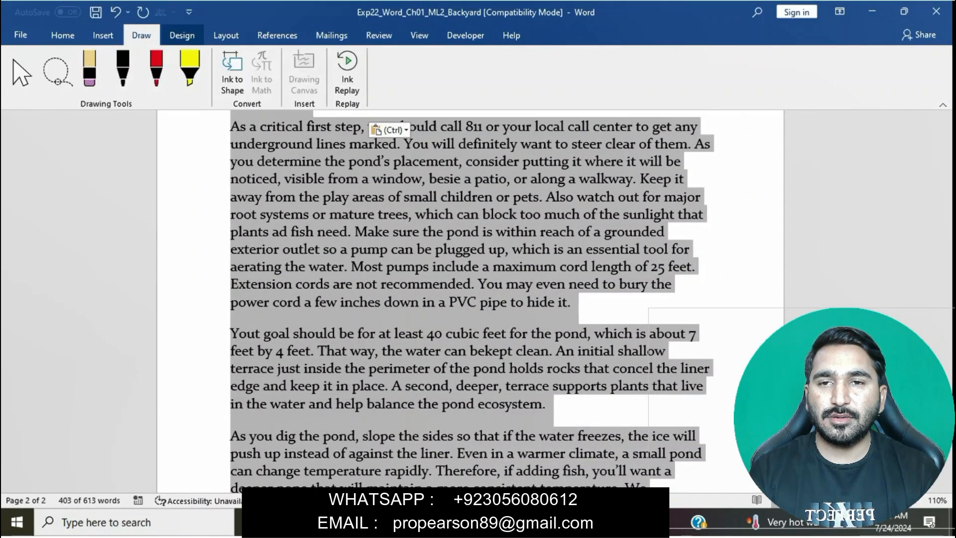
pyautogui.click(226, 36)
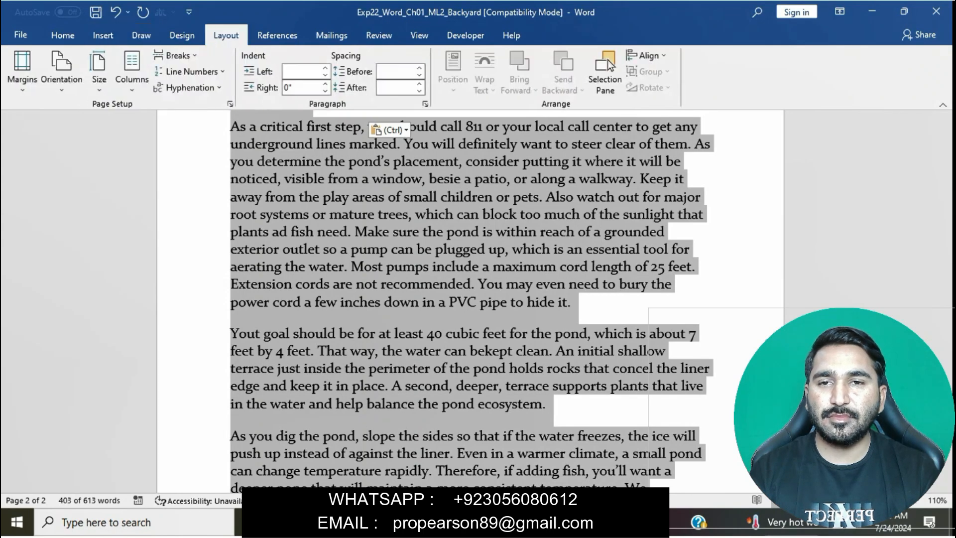
pyautogui.click(132, 70)
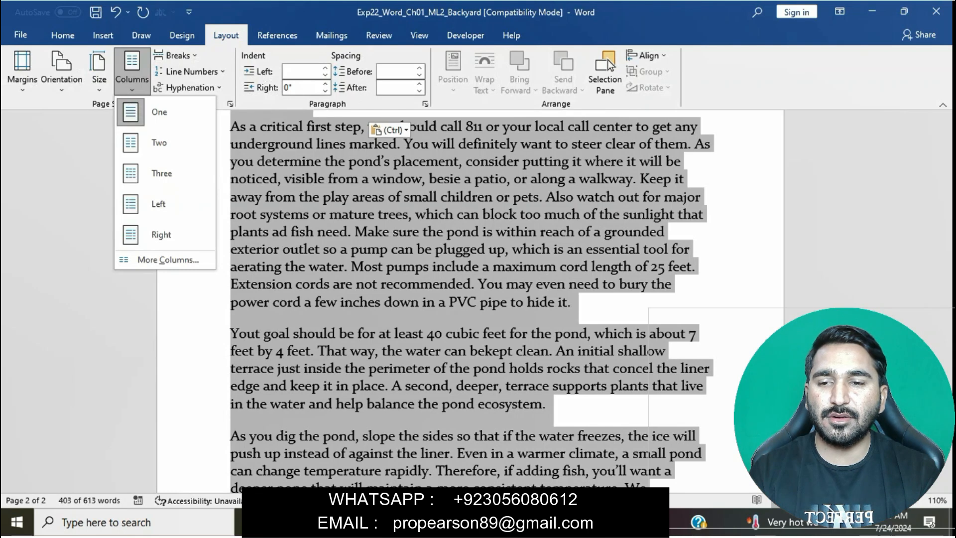
pyautogui.press('Return')
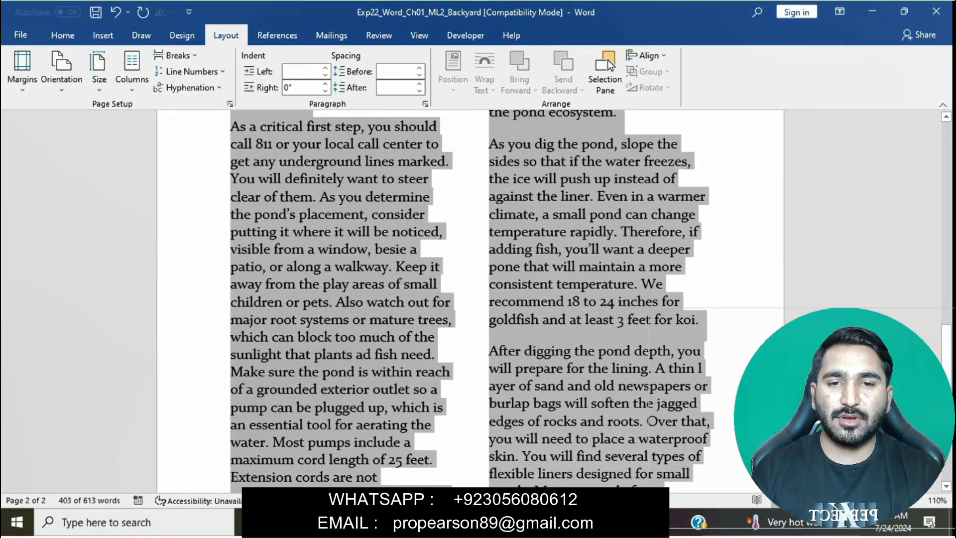
# Step: Switch to the instructions and mark the step 3 sentence about inserting a page break before the heading alone on page 1
pyautogui.moveTo(457, 523)
pyautogui.click(382, 456)
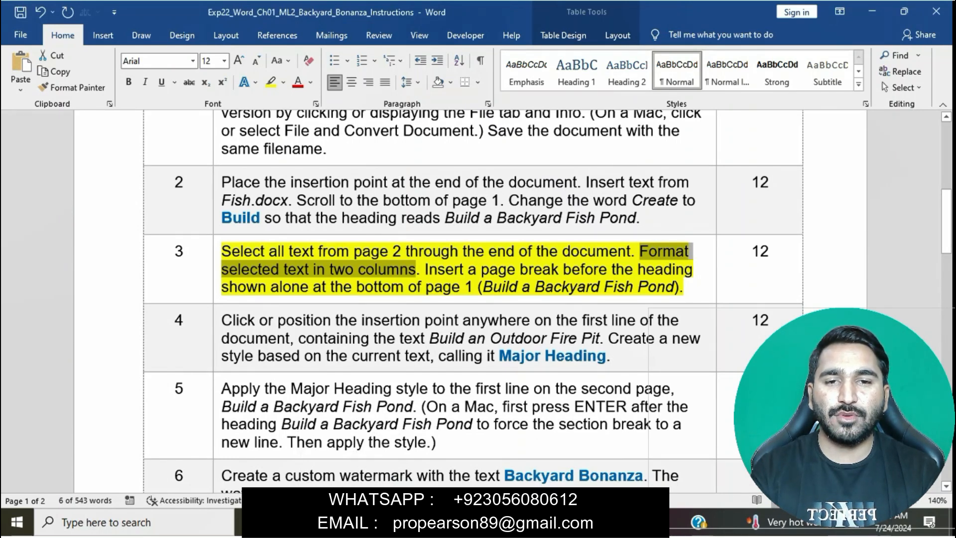
pyautogui.moveTo(424, 269); pyautogui.dragTo(684, 286)
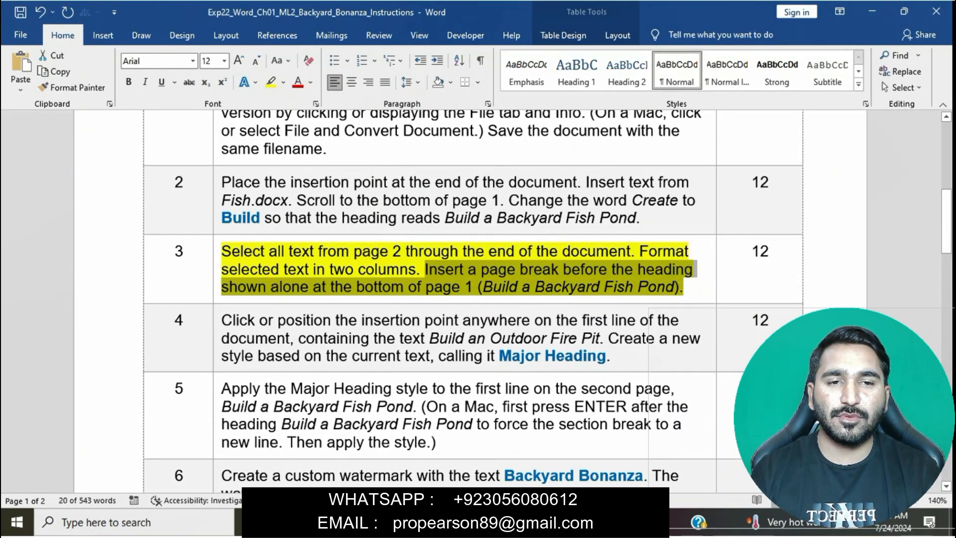
# Step: Insert a page break before the "Build a Backyard Fish Pond" heading at the end of page 1 in the Backyard document
pyautogui.moveTo(448, 523)
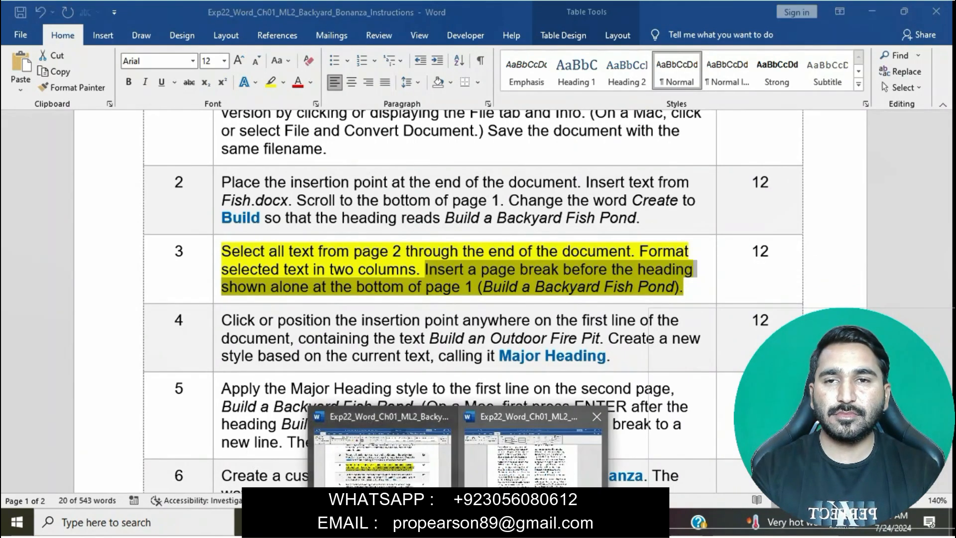
pyautogui.click(518, 448)
pyautogui.scroll(8, 471, 299)
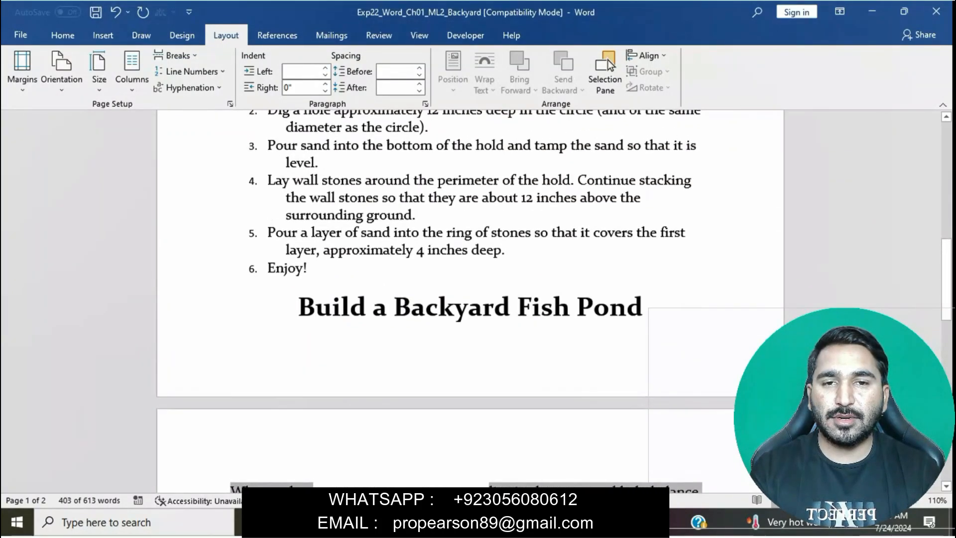
pyautogui.click(298, 306)
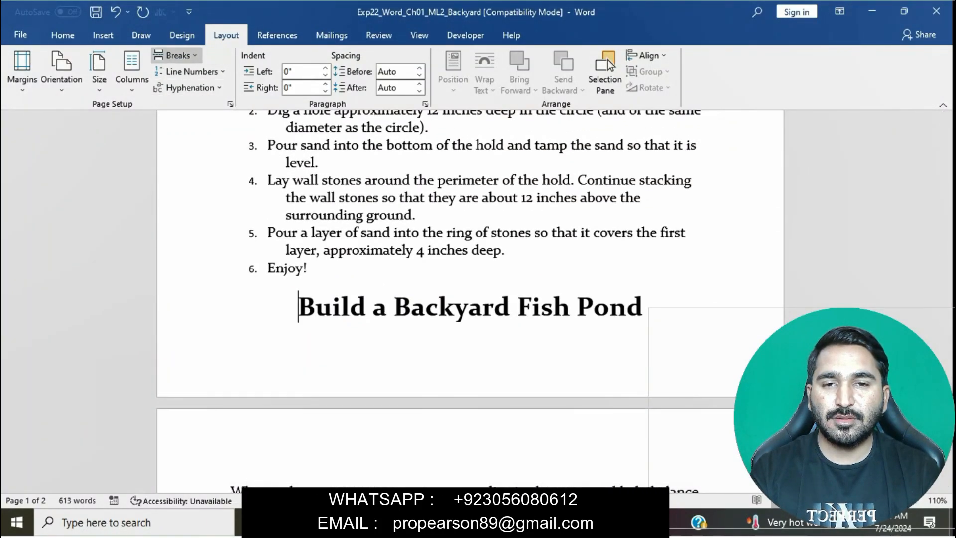
pyautogui.click(103, 35)
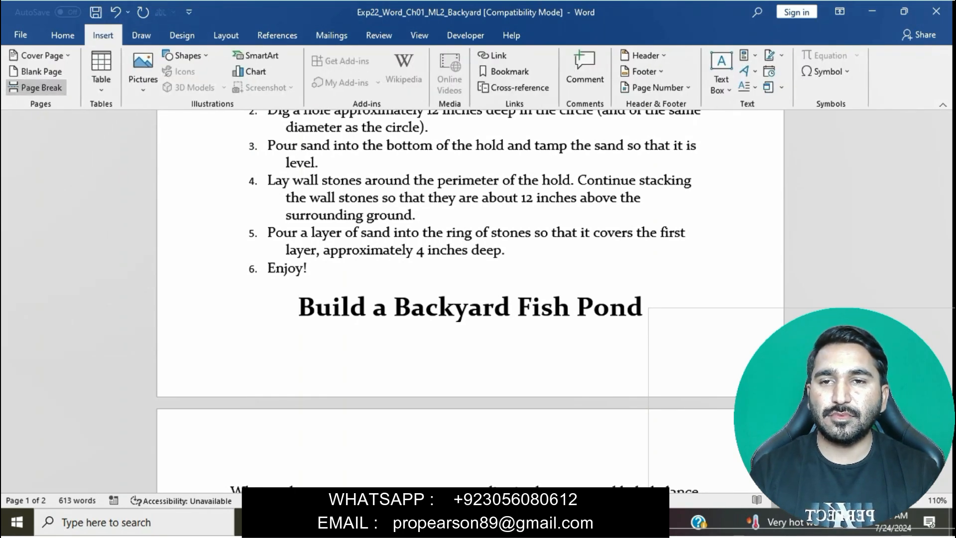
pyautogui.click(41, 87)
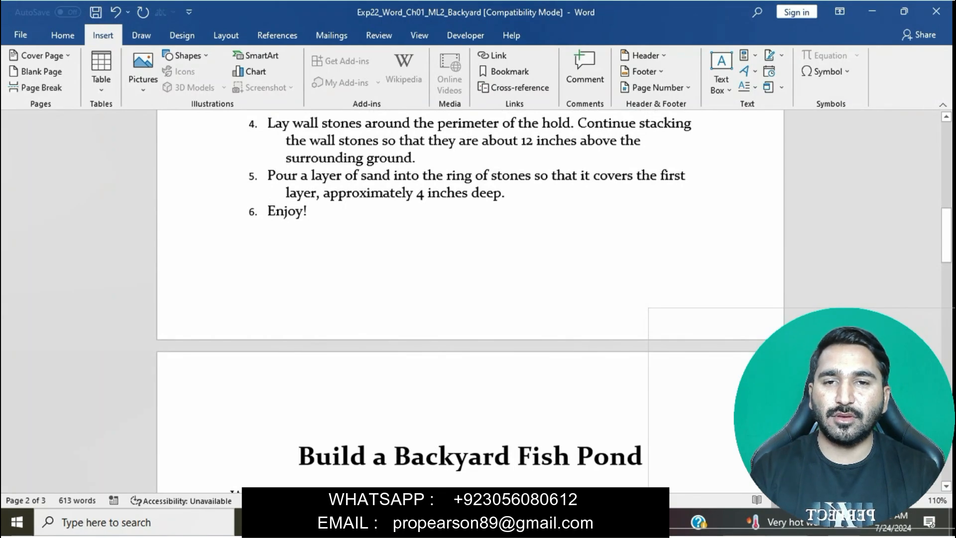
# Step: In the instructions, remove the yellow highlight from the step 3 text and highlight the step 4 text in yellow
pyautogui.moveTo(459, 522)
pyautogui.click(378, 454)
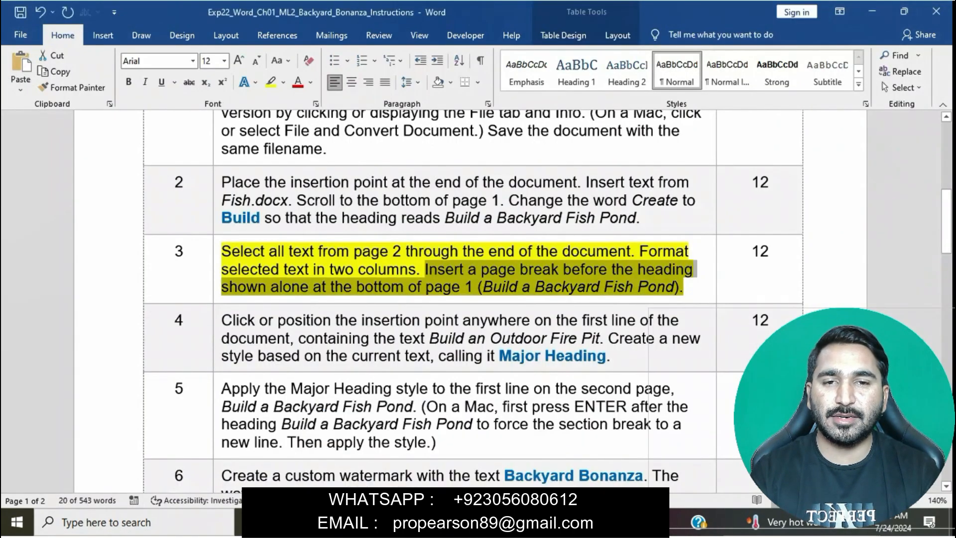
pyautogui.click(452, 288)
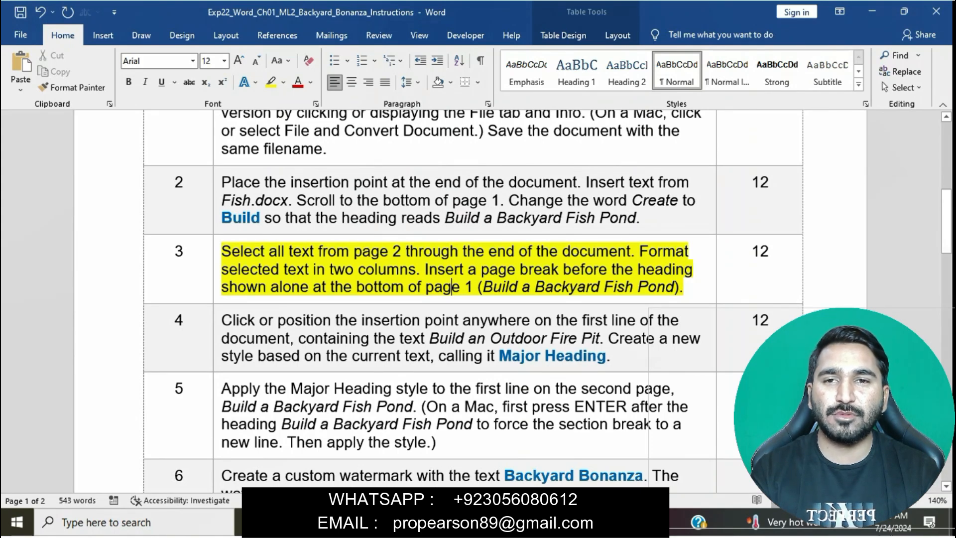
pyautogui.scroll(-1, 473, 299)
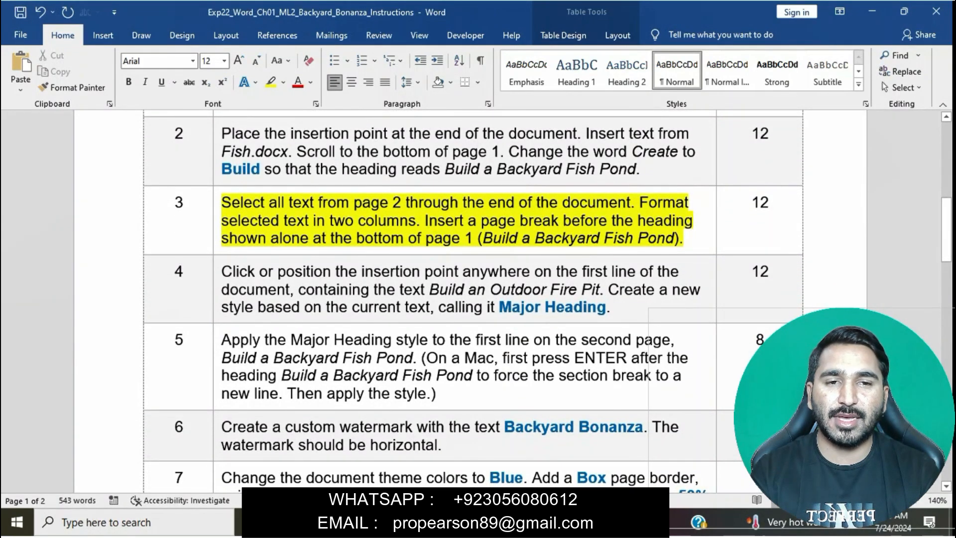
pyautogui.click(217, 204)
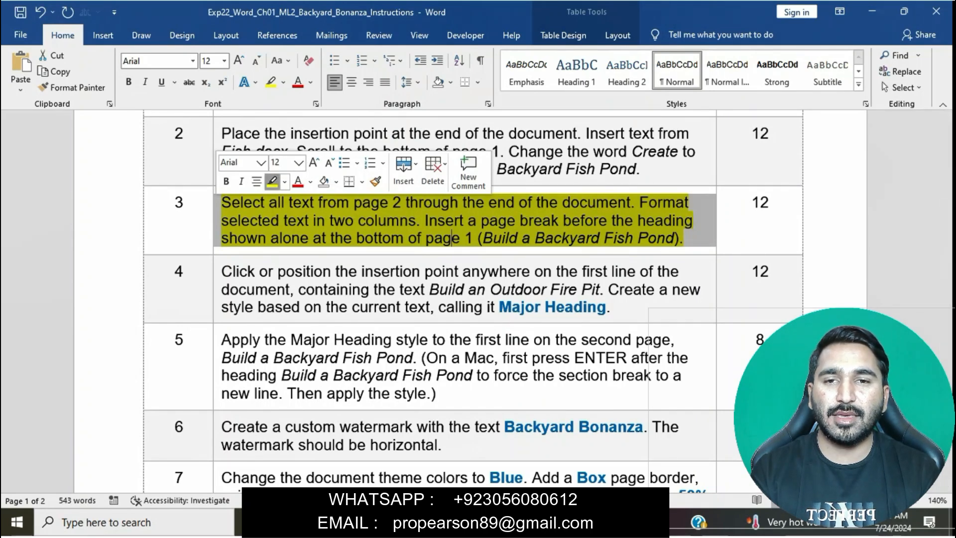
pyautogui.hotkey('ctrl', 'z')
pyautogui.click(217, 273)
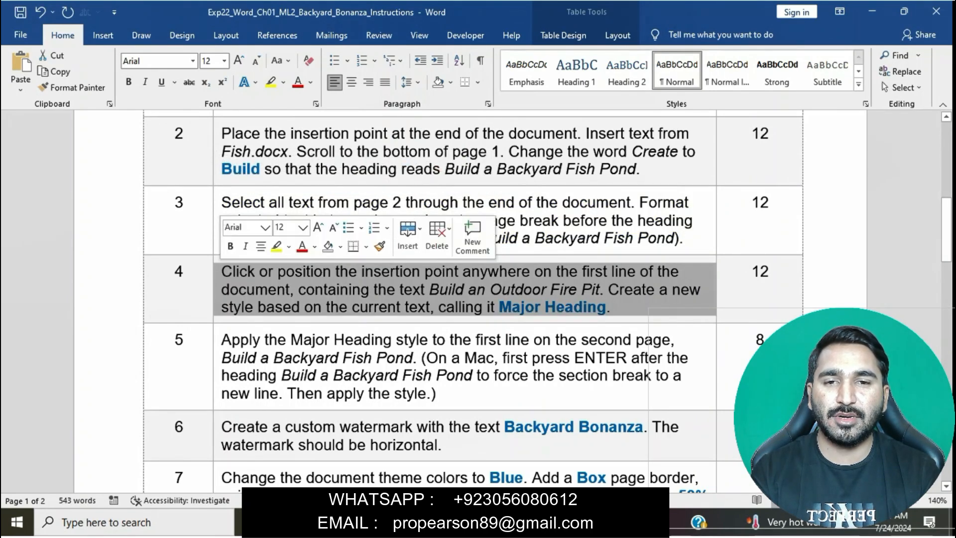
pyautogui.click(275, 246)
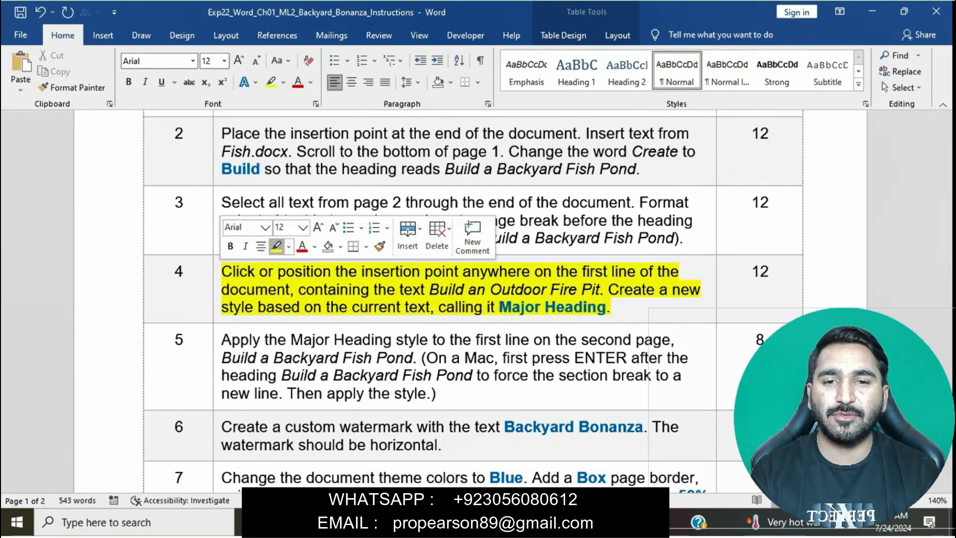
pyautogui.click(286, 290)
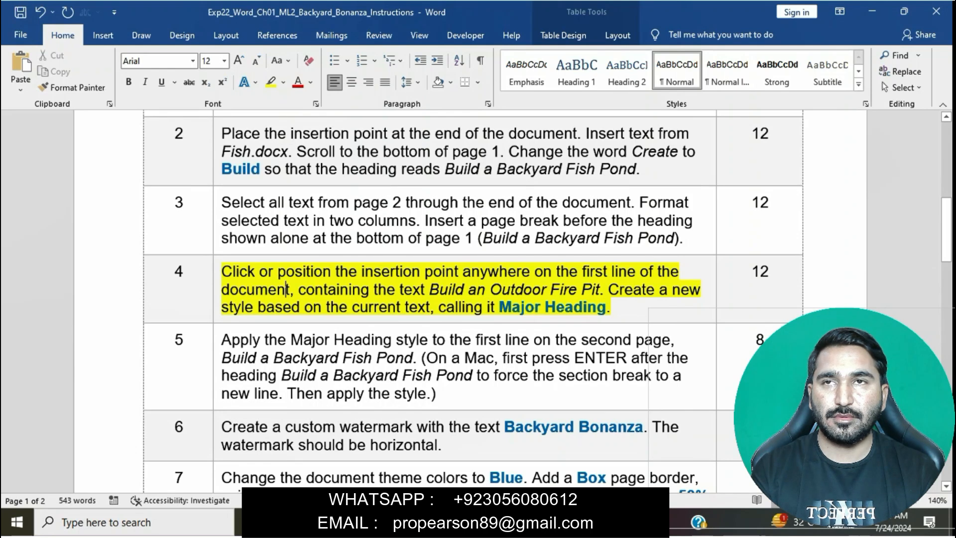
# Step: Mark the step 4 sentence about positioning the insertion point, then find the "Build an Outdoor Fire Pit" line in the Backyard document
pyautogui.moveTo(223, 272); pyautogui.dragTo(607, 289)
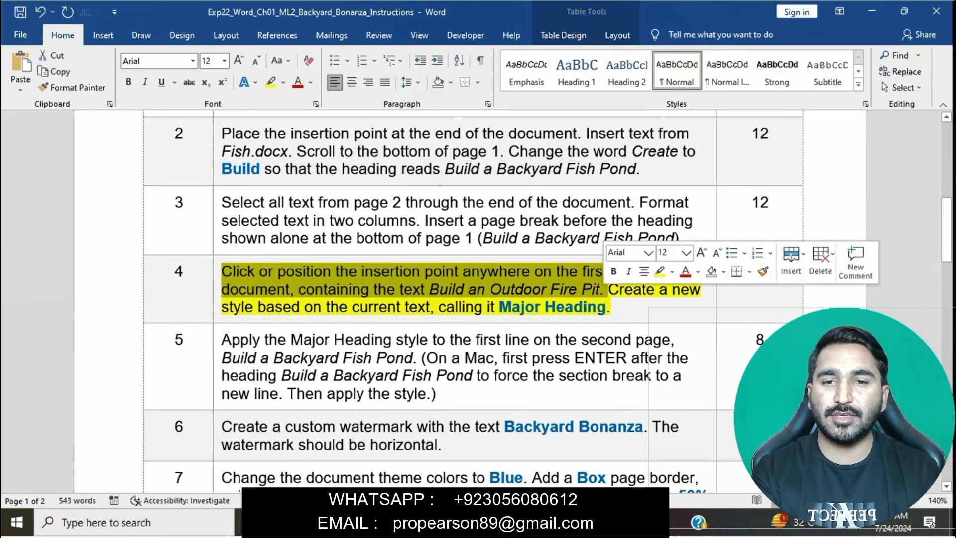
pyautogui.moveTo(460, 522)
pyautogui.click(538, 445)
pyautogui.scroll(-2, 470, 299)
pyautogui.scroll(20, 470, 299)
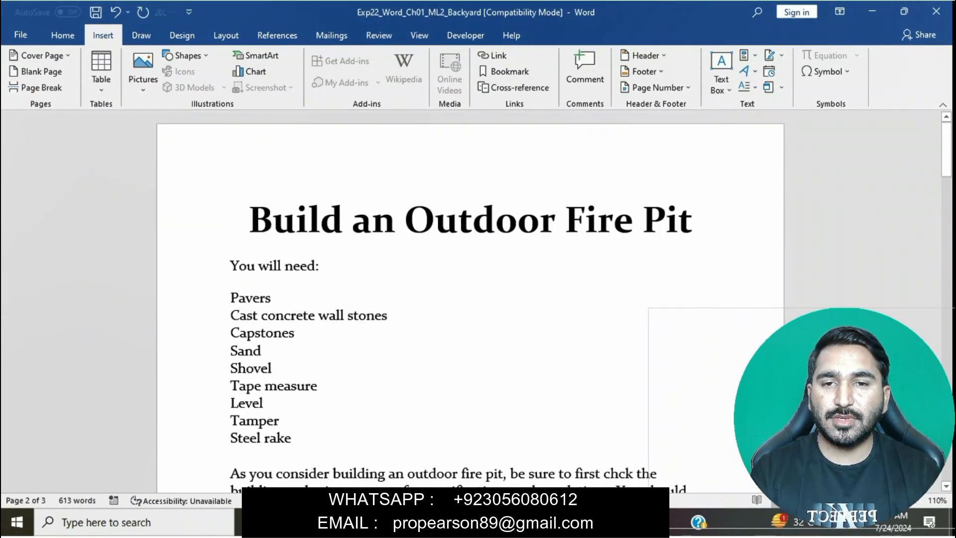
# Step: Return to the instructions and mark the step 4 sentence about creating a new style called Major Heading
pyautogui.moveTo(459, 522)
pyautogui.click(378, 453)
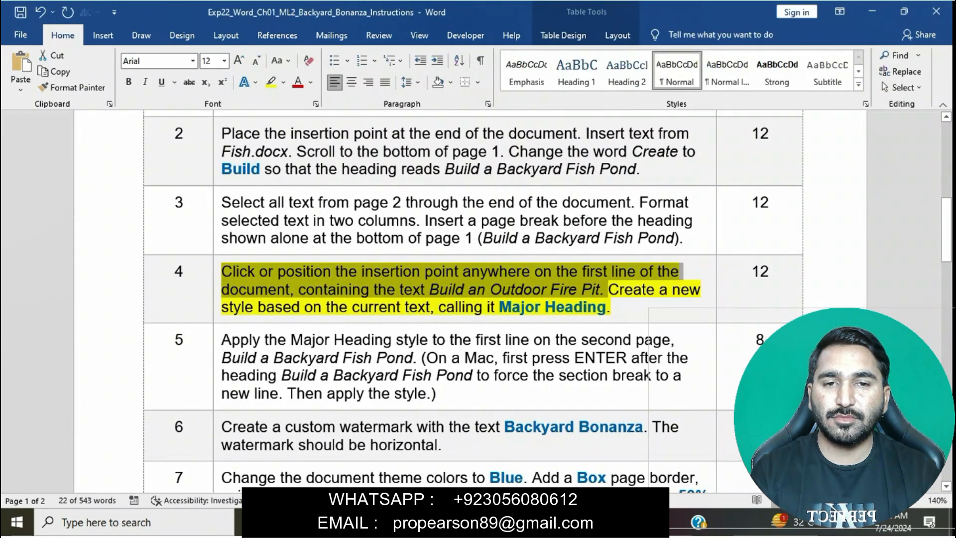
pyautogui.moveTo(500, 307); pyautogui.dragTo(609, 289)
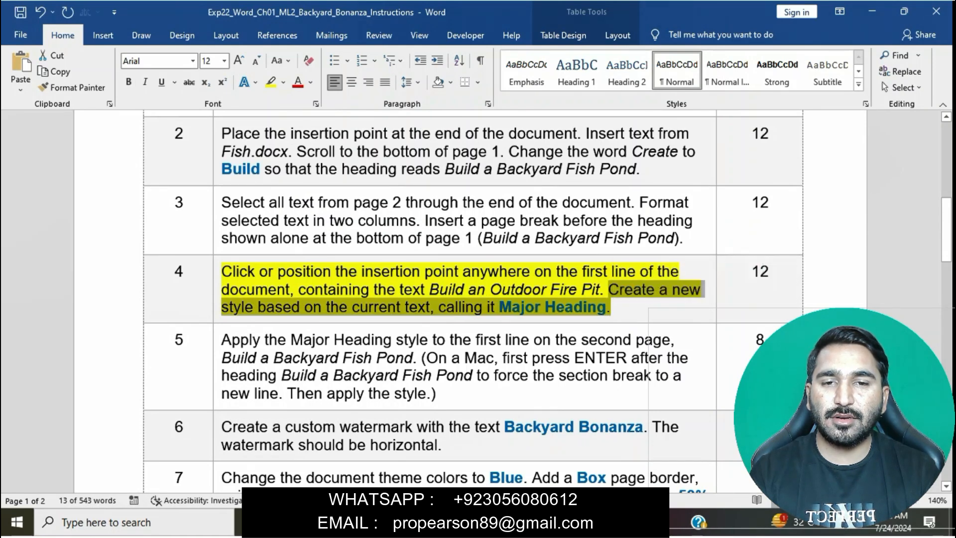
# Step: Create a new style named "Major Heading" from the "Build an Outdoor Fire Pit" heading in the Backyard document
pyautogui.moveTo(459, 522)
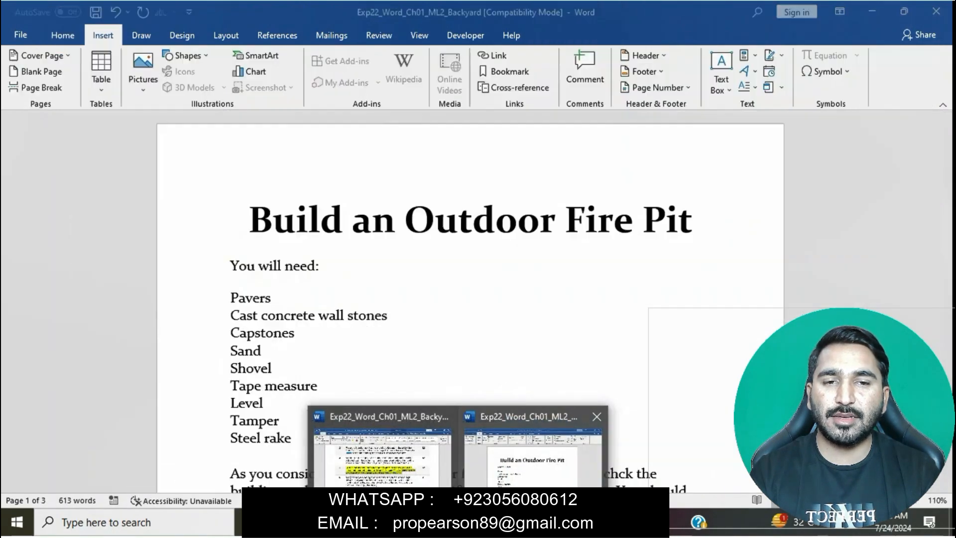
pyautogui.click(535, 446)
pyautogui.moveTo(249, 222); pyautogui.dragTo(714, 224)
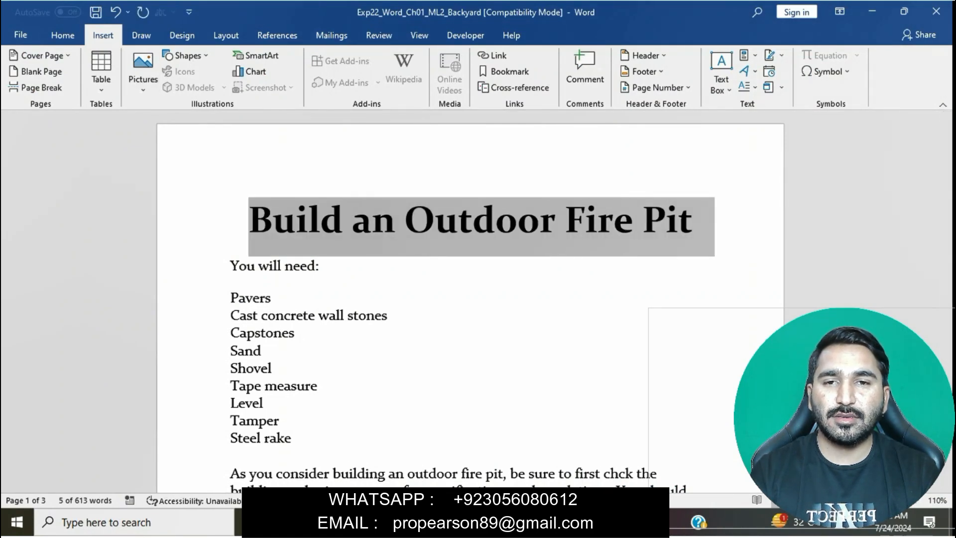
pyautogui.click(63, 35)
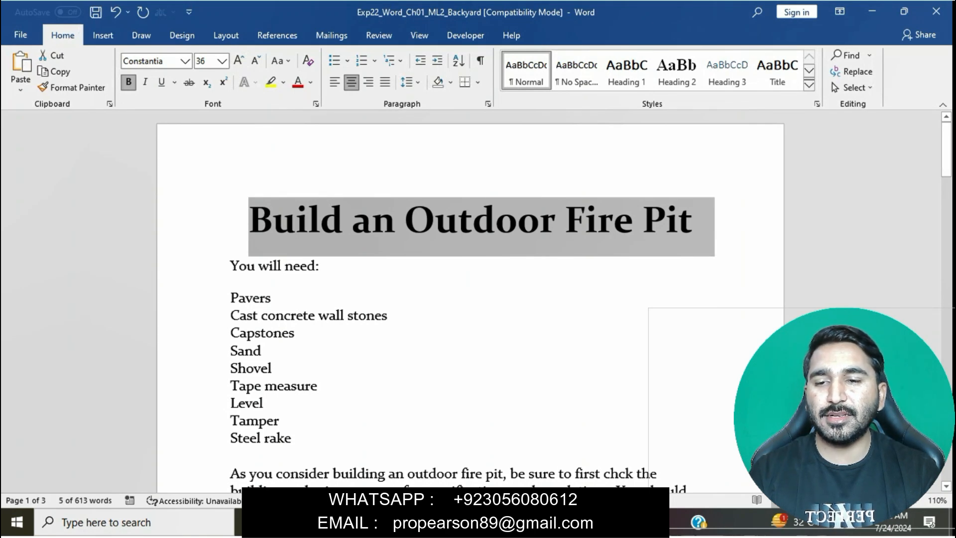
pyautogui.click(810, 85)
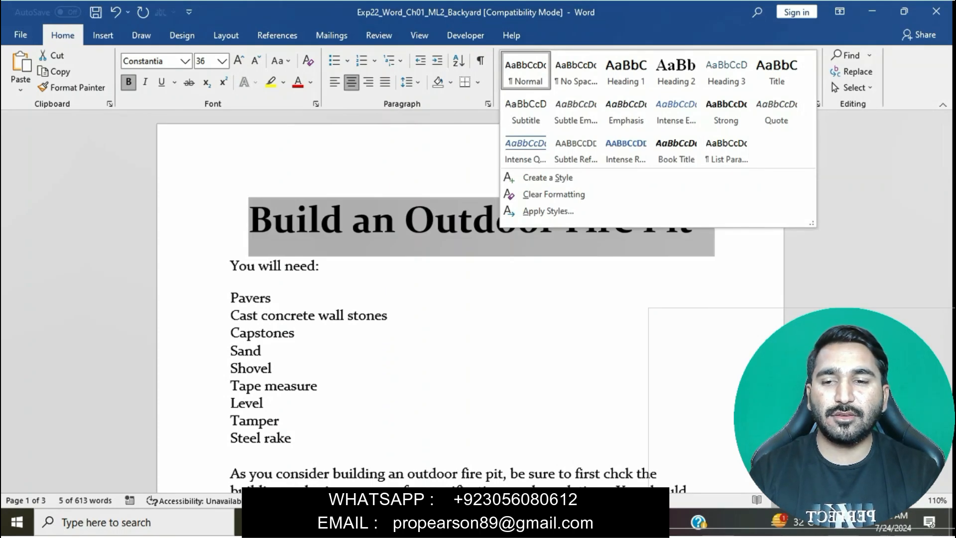
pyautogui.click(548, 178)
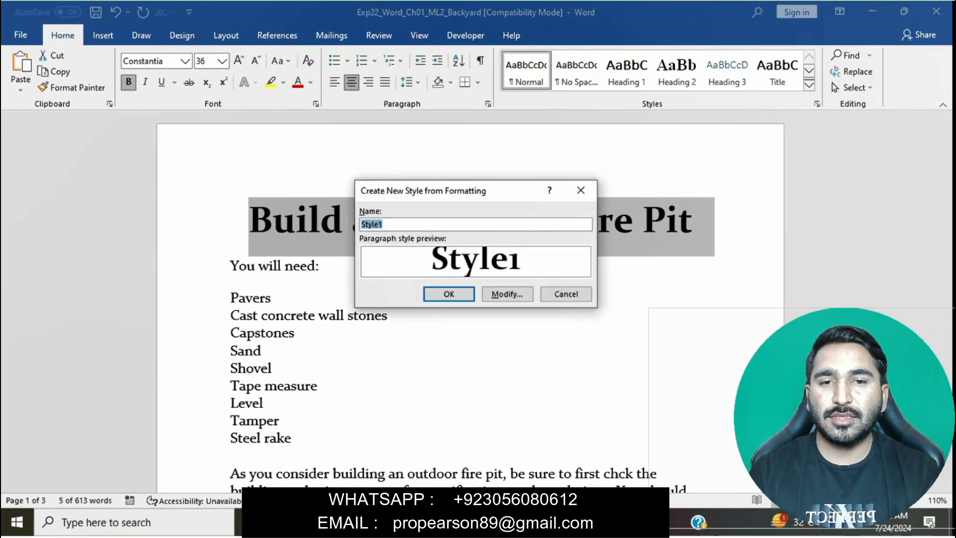
pyautogui.write('Major Heading')
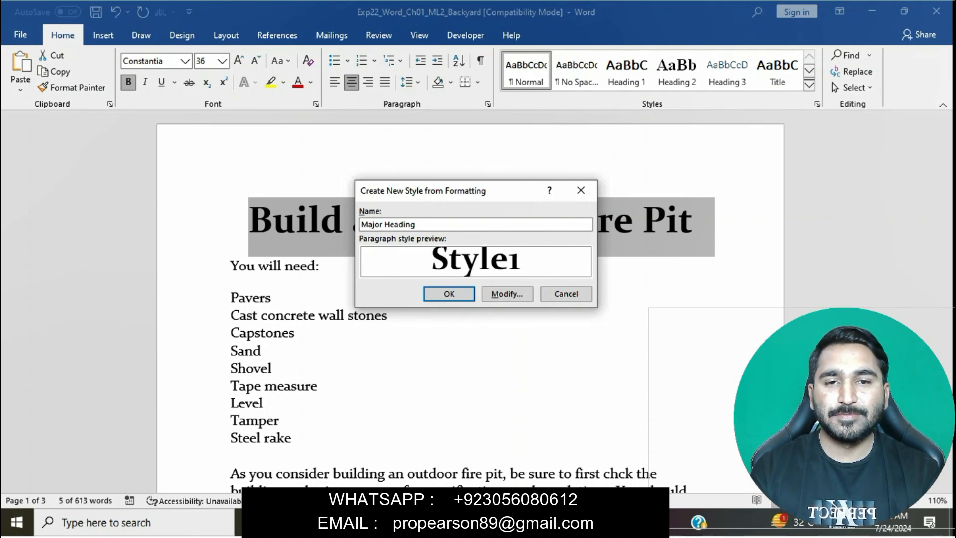
pyautogui.press('Return')
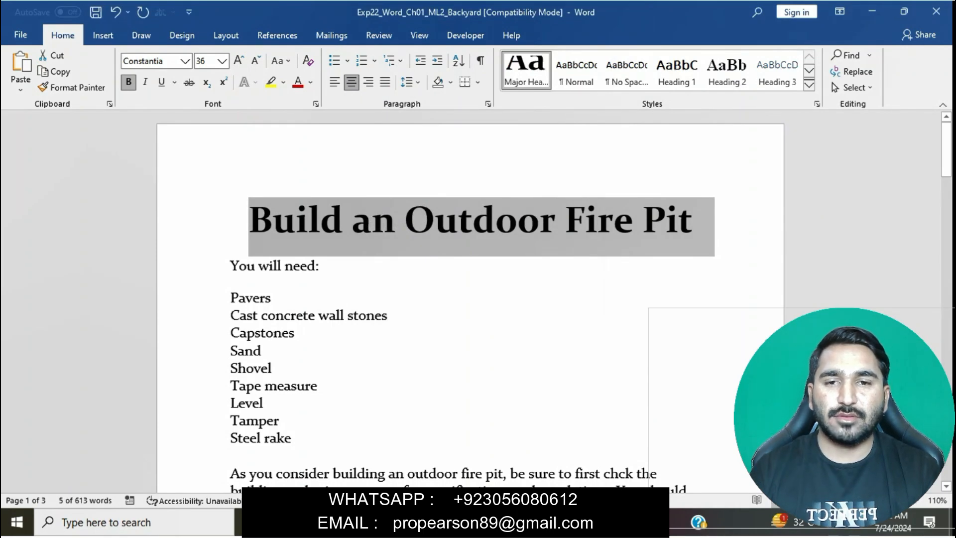
# Step: In the instructions, remove the yellow highlight from the step 4 text and highlight the step 5 text in yellow
pyautogui.moveTo(456, 522)
pyautogui.click(379, 448)
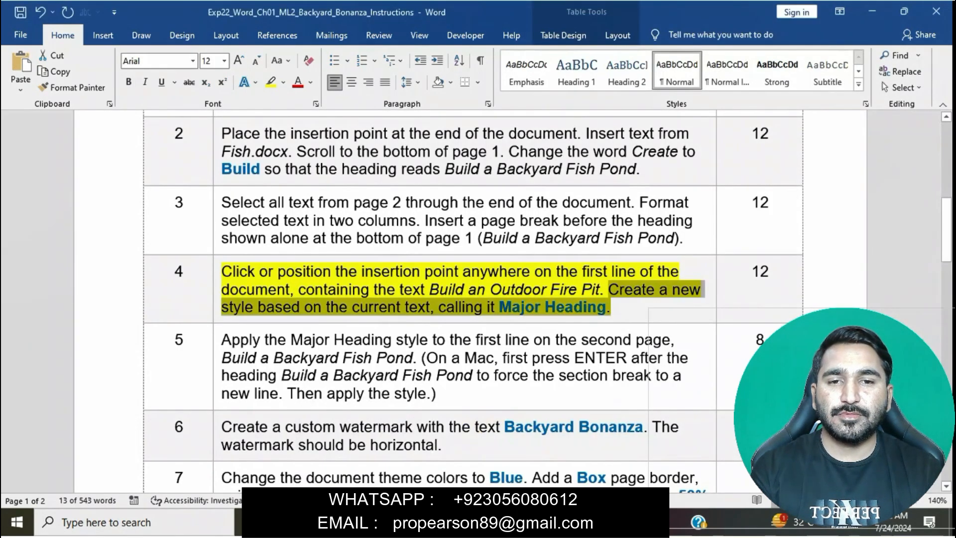
pyautogui.click(447, 306)
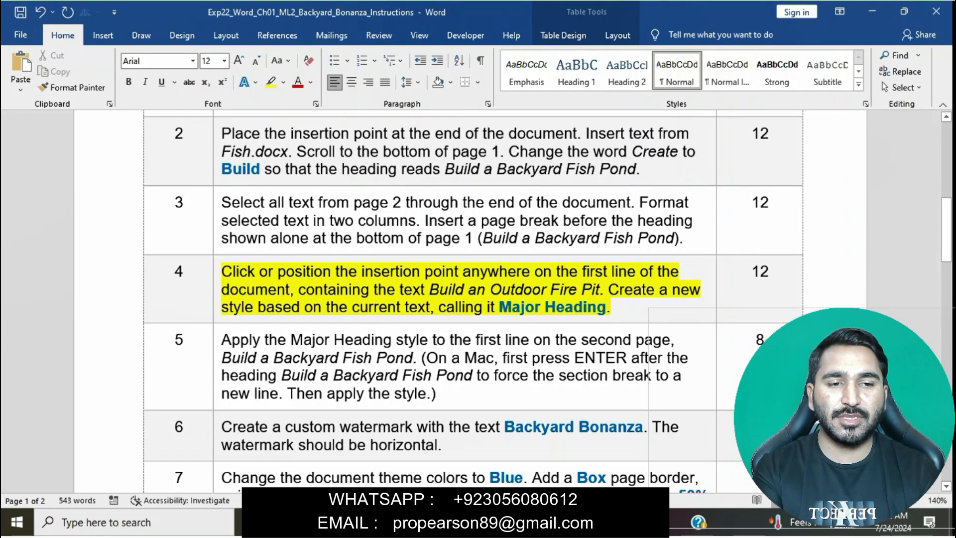
pyautogui.tripleClick(279, 289)
pyautogui.click(274, 251)
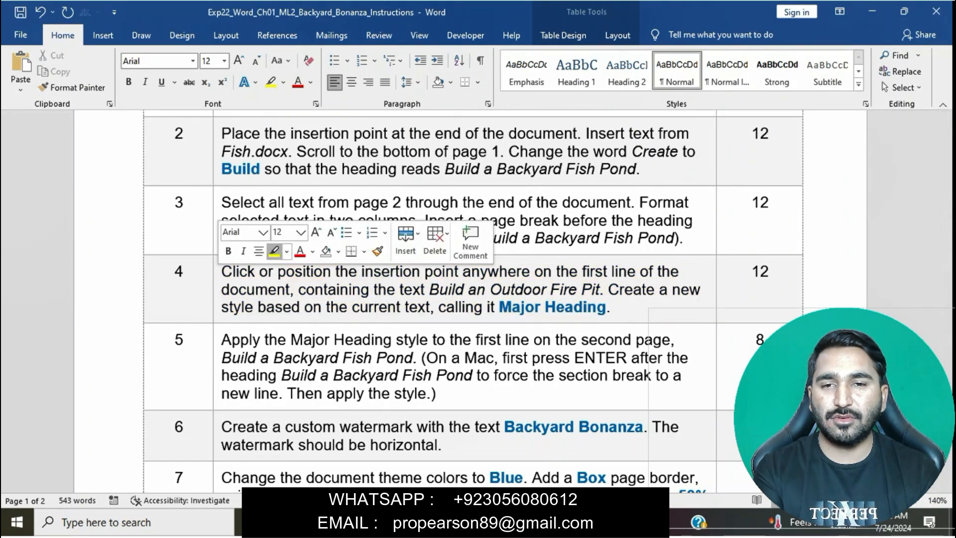
pyautogui.click(611, 308)
pyautogui.scroll(-3, 473, 299)
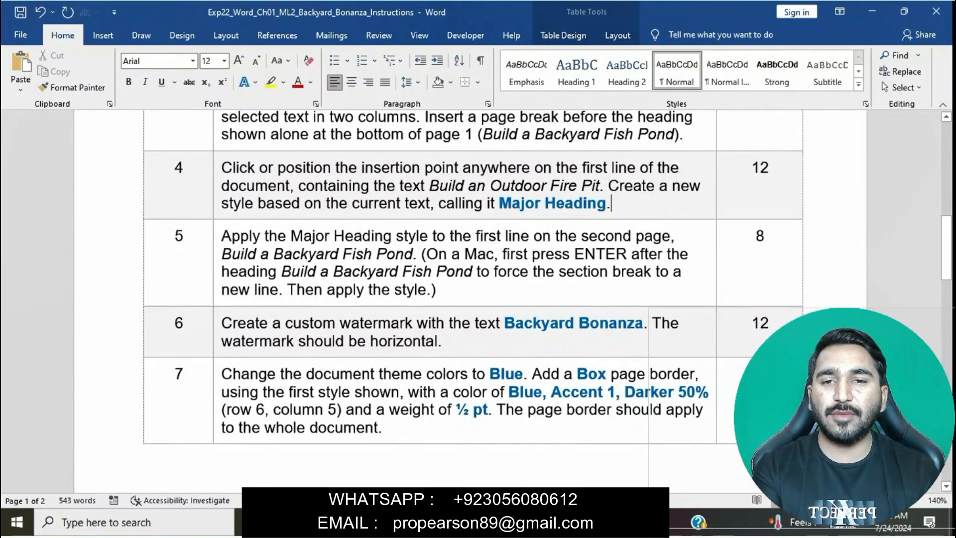
pyautogui.tripleClick(277, 252)
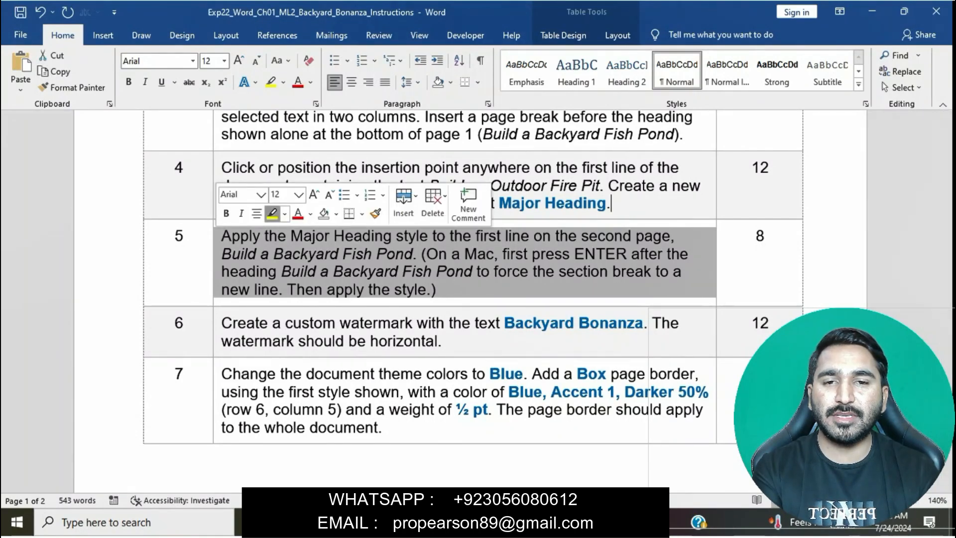
pyautogui.click(273, 214)
pyautogui.click(274, 254)
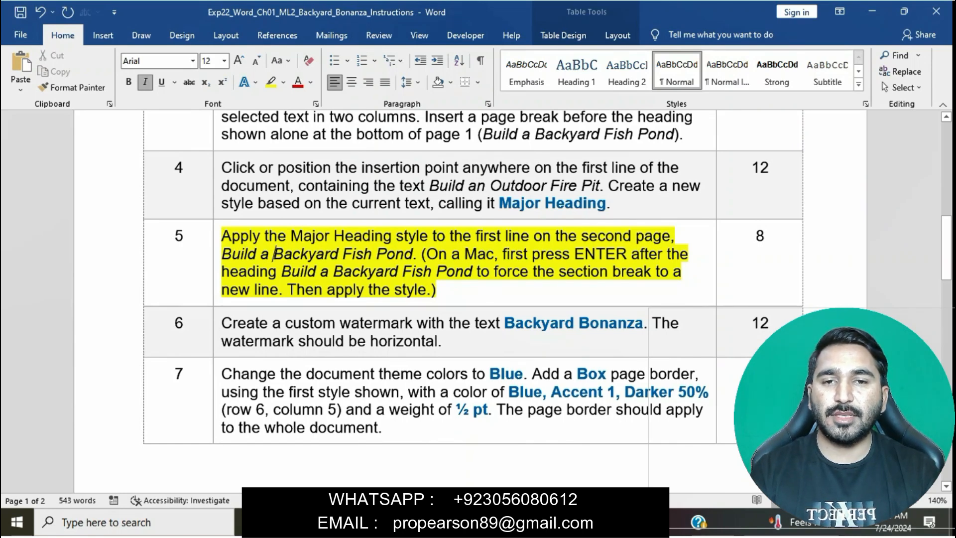
# Step: Mark the step 5 sentence, then apply the Major Heading style to the "Build a Backyard Fish Pond" heading in the Backyard document
pyautogui.moveTo(221, 236); pyautogui.dragTo(416, 254)
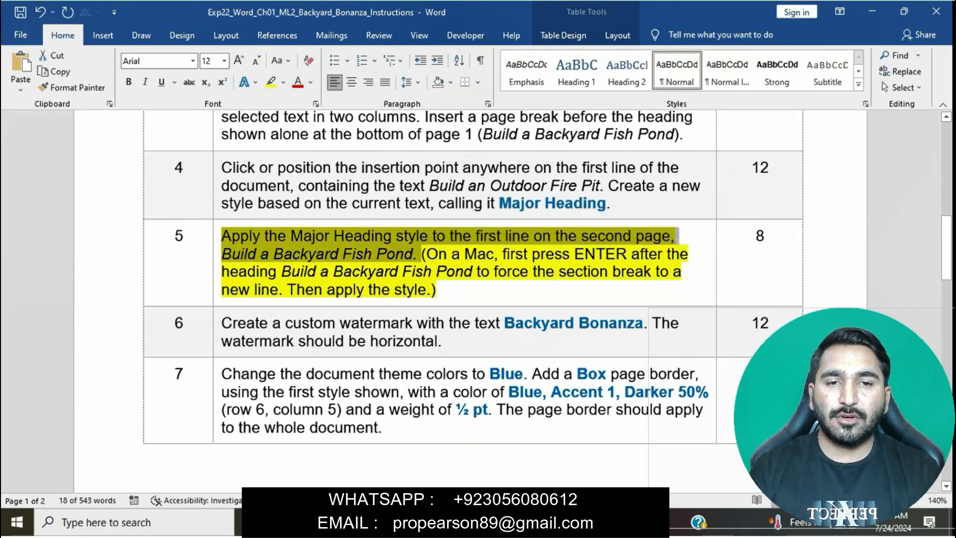
pyautogui.moveTo(459, 523)
pyautogui.click(533, 453)
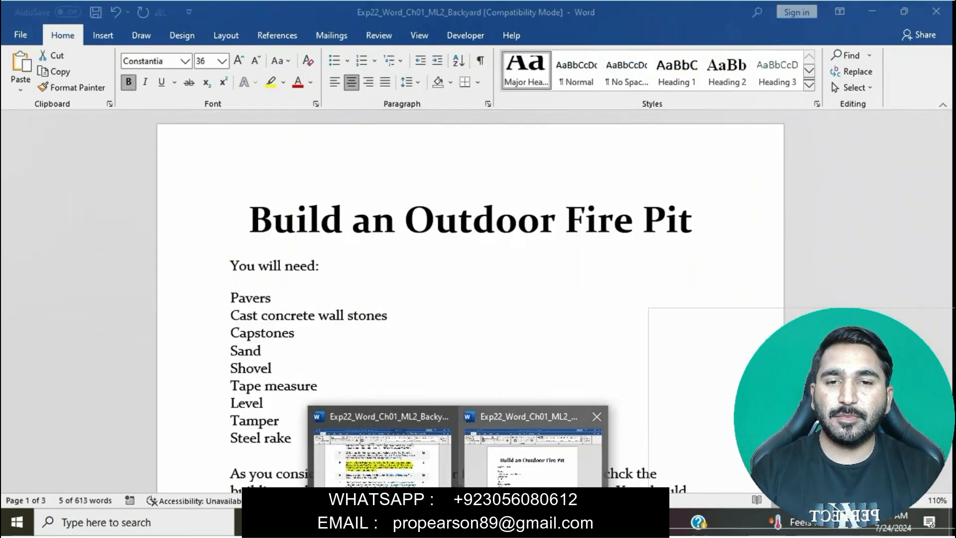
pyautogui.scroll(-10, 470, 298)
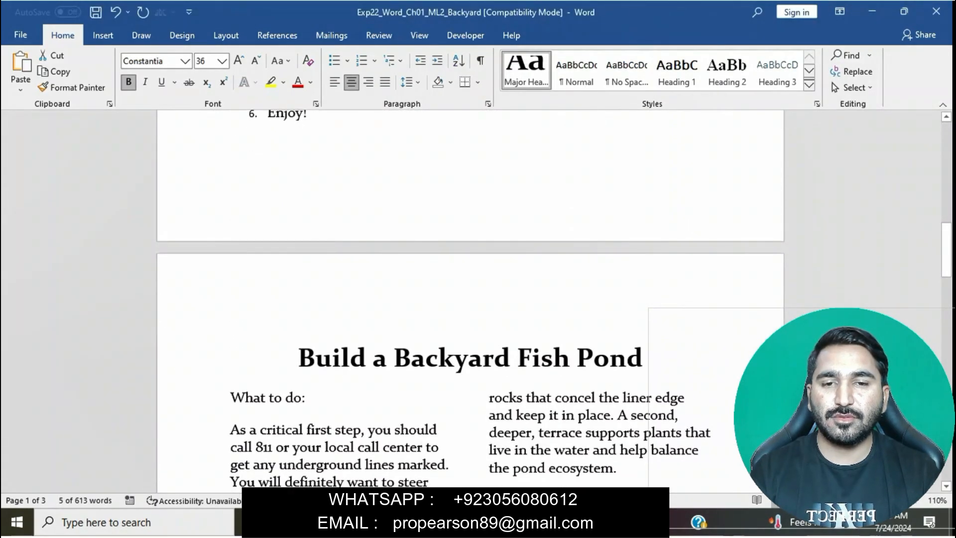
pyautogui.moveTo(299, 358); pyautogui.dragTo(643, 358)
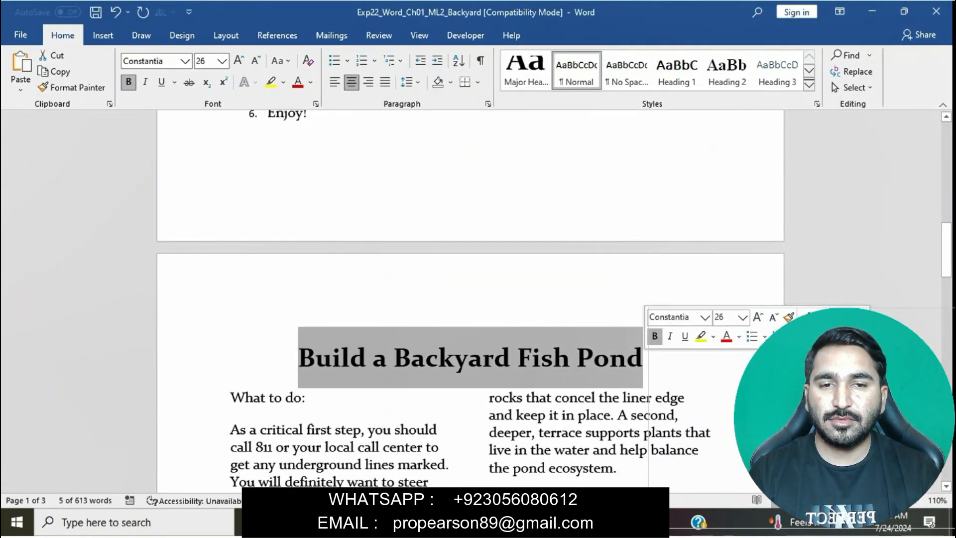
pyautogui.click(526, 70)
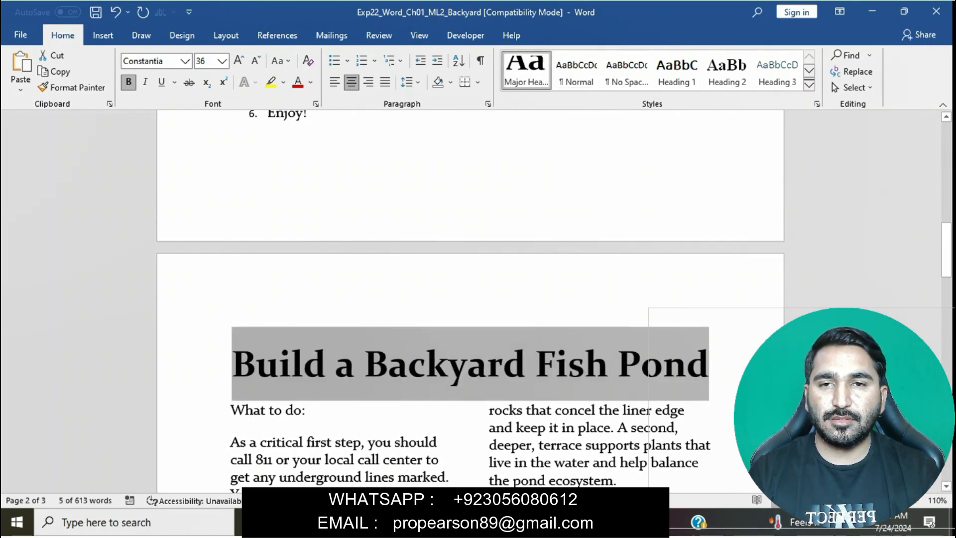
# Step: In the instructions, remove the yellow highlight from the step 5 text and highlight the step 6 text in yellow
pyautogui.moveTo(455, 523)
pyautogui.click(378, 458)
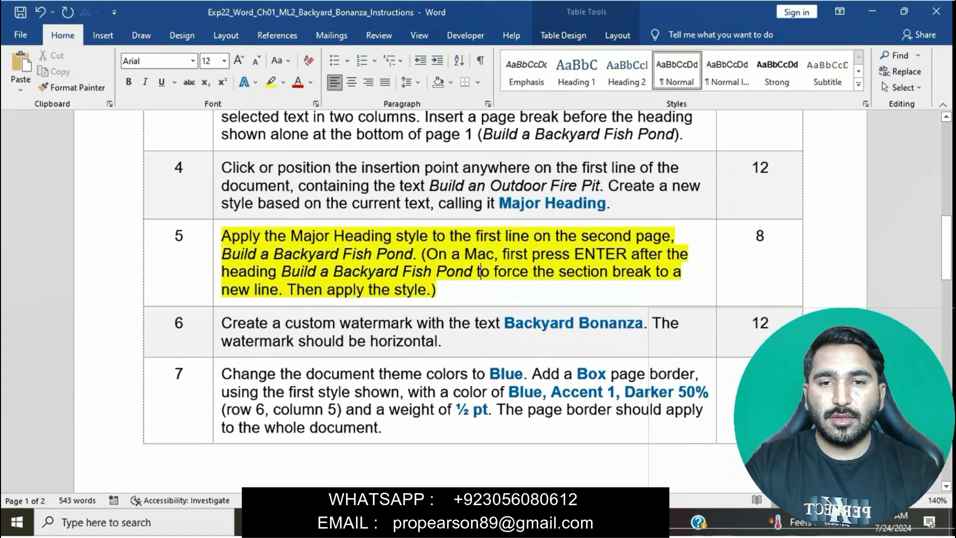
pyautogui.tripleClick(480, 271)
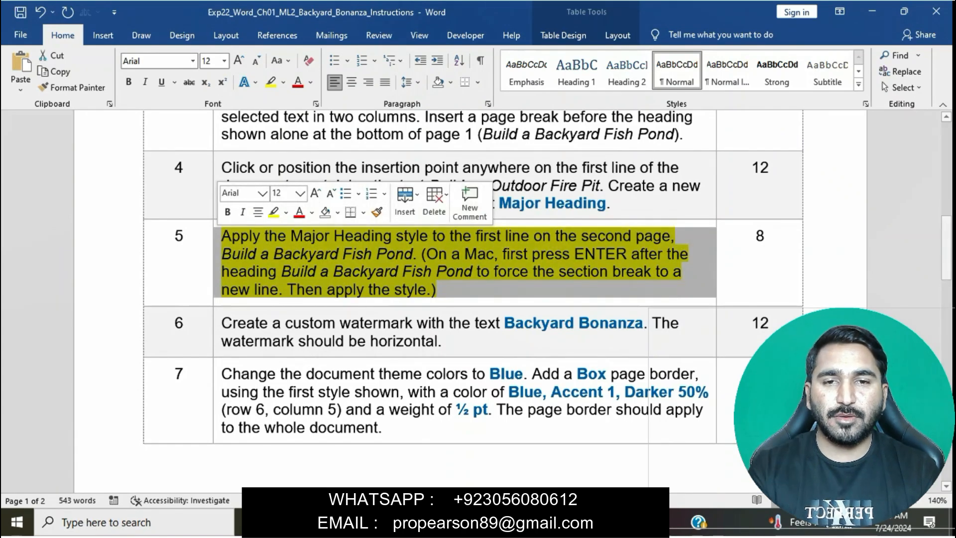
pyautogui.click(274, 213)
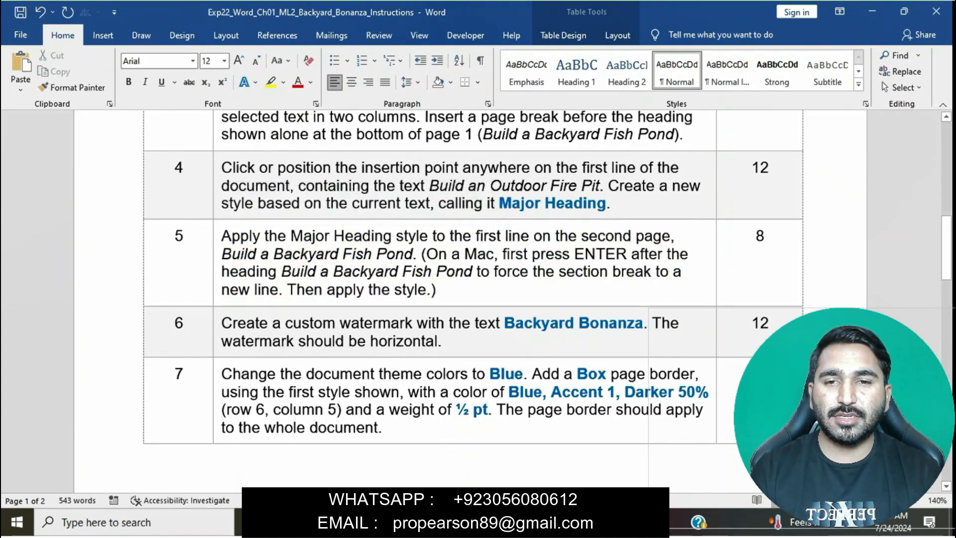
pyautogui.click(218, 326)
pyautogui.click(277, 303)
pyautogui.click(287, 341)
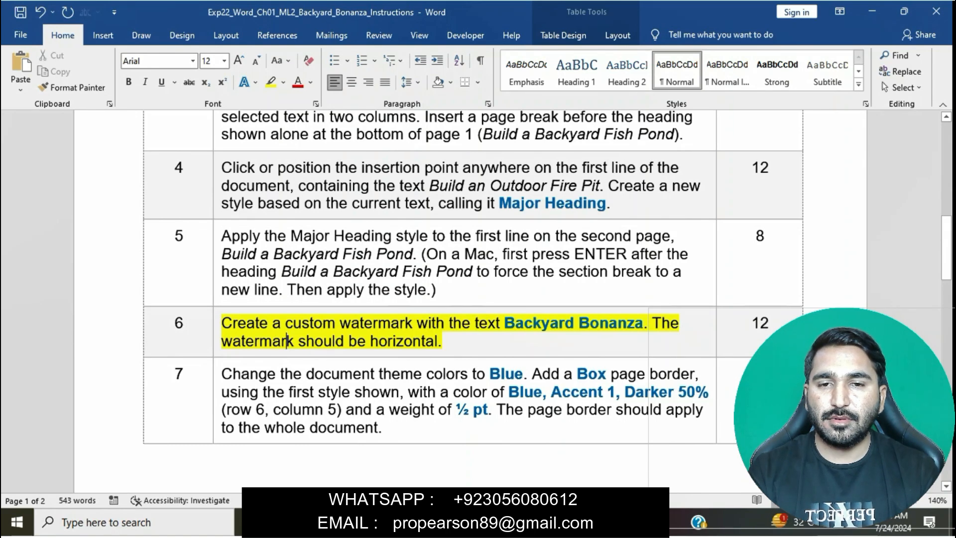
# Step: Copy the watermark text "Backyard Bonanza" from step 6 and mark the phrase about creating the custom watermark
pyautogui.moveTo(221, 323); pyautogui.dragTo(644, 323)
pyautogui.hotkey('ctrl', 'c')
pyautogui.click(515, 322)
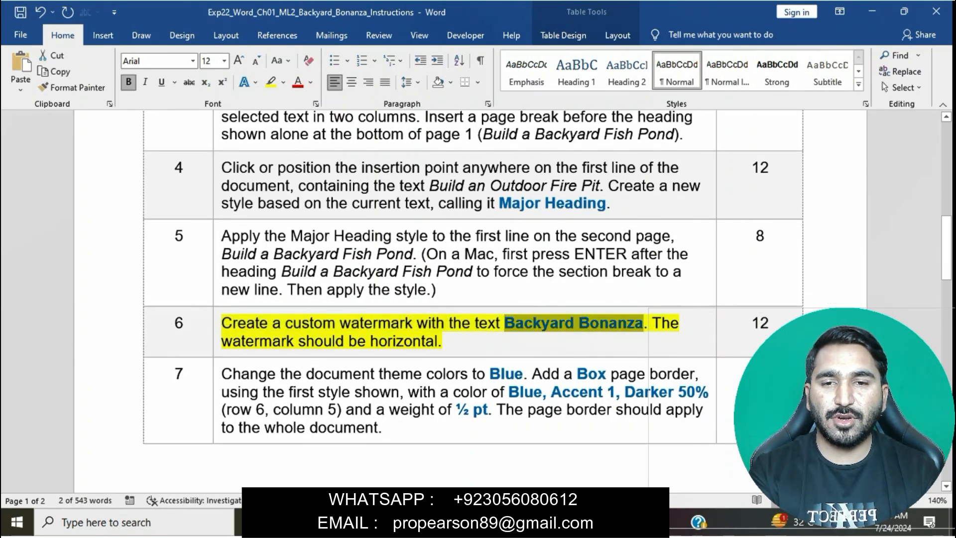
pyautogui.click(217, 327)
pyautogui.click(222, 327)
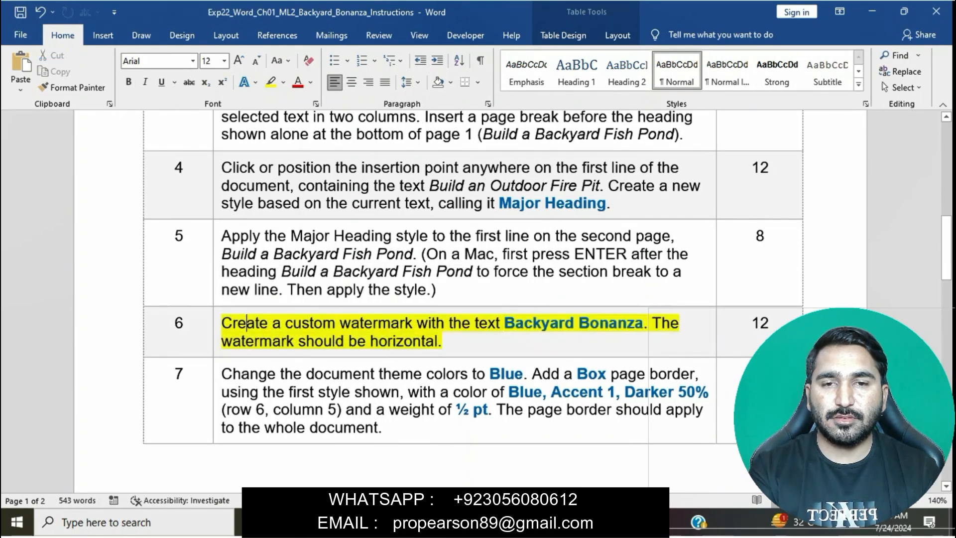
pyautogui.keyDown('shift'); pyautogui.click(644, 324); pyautogui.keyUp('shift')
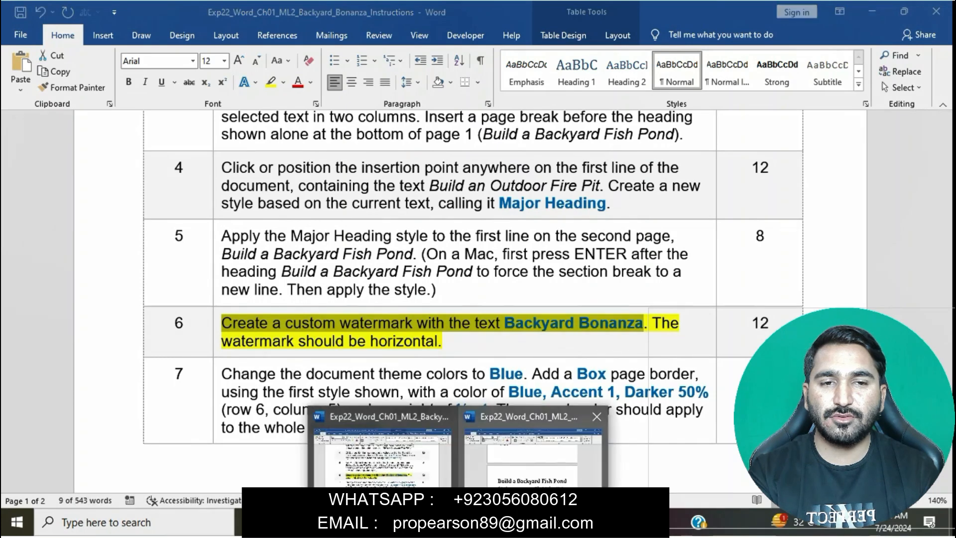
# Step: In the Backyard document, set up a custom text watermark with the copied text "Backyard Bonanza"
pyautogui.click(533, 448)
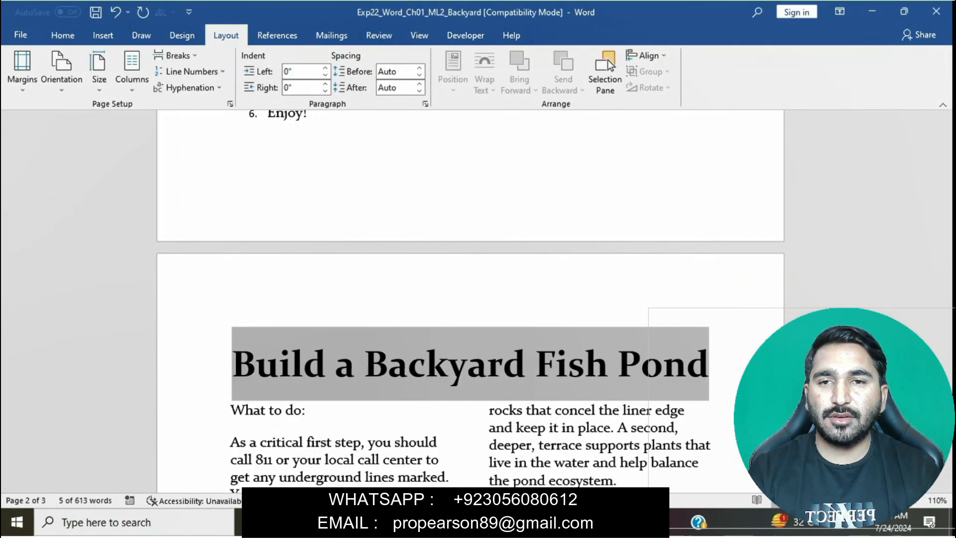
pyautogui.click(102, 35)
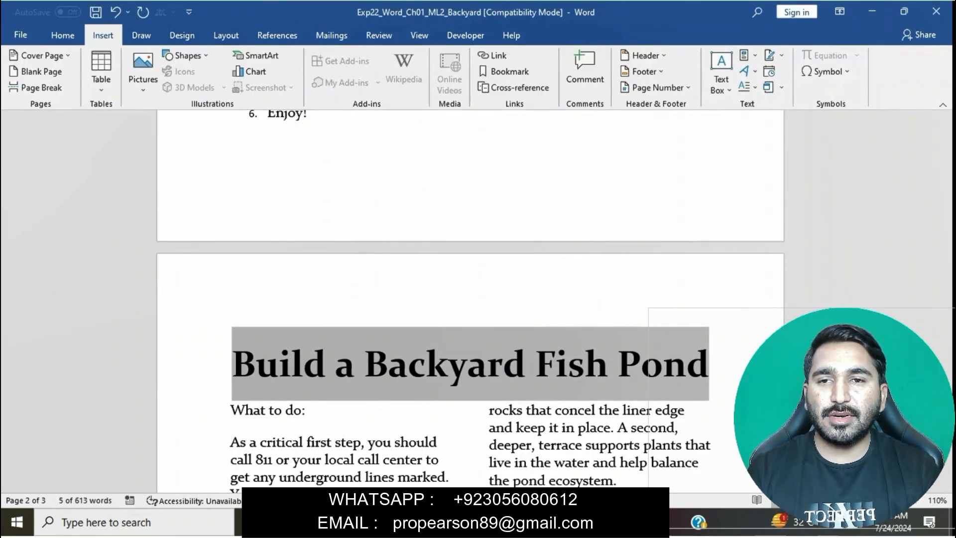
pyautogui.click(181, 35)
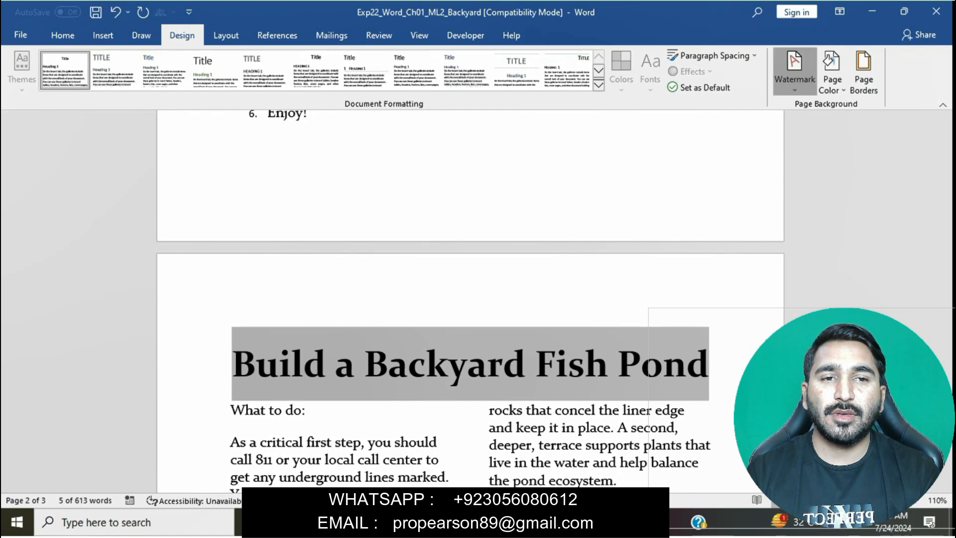
pyautogui.click(795, 67)
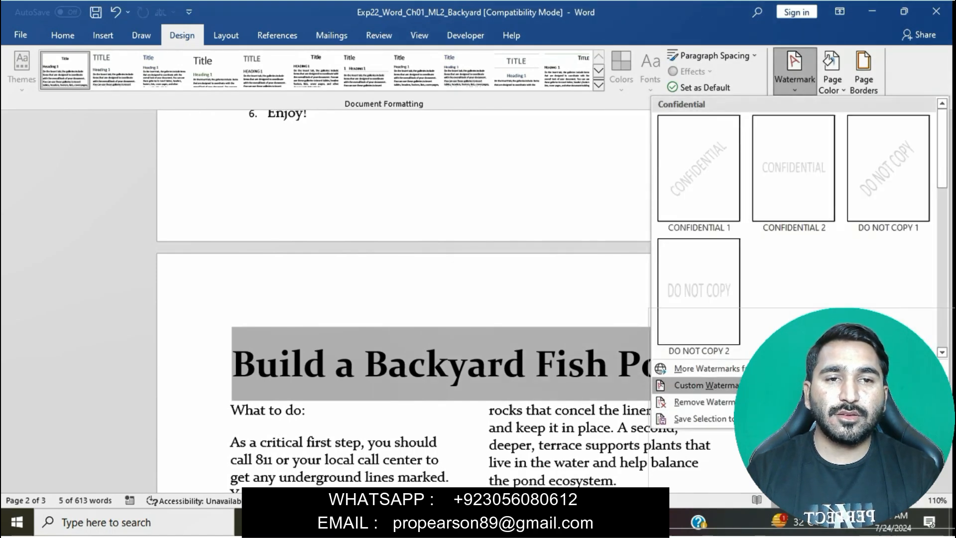
pyautogui.click(693, 384)
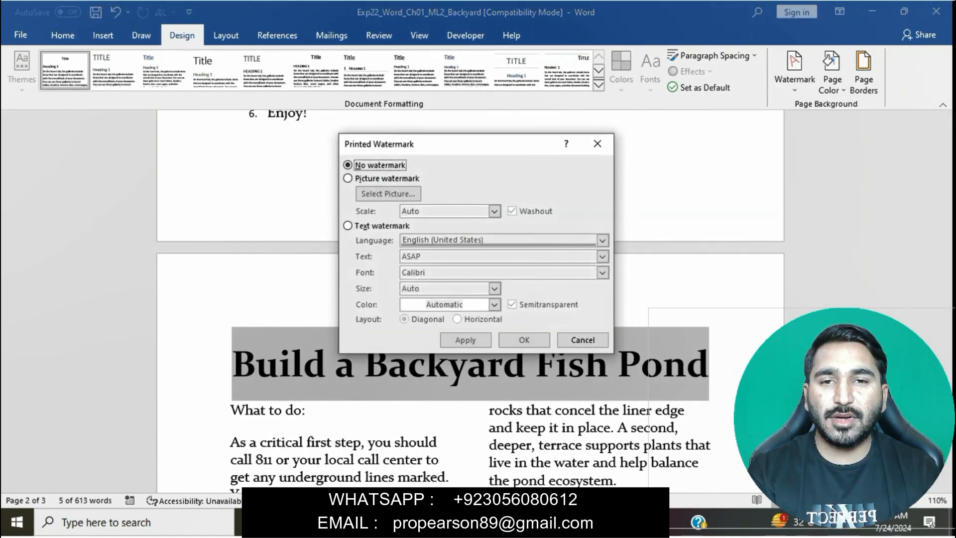
pyautogui.click(348, 225)
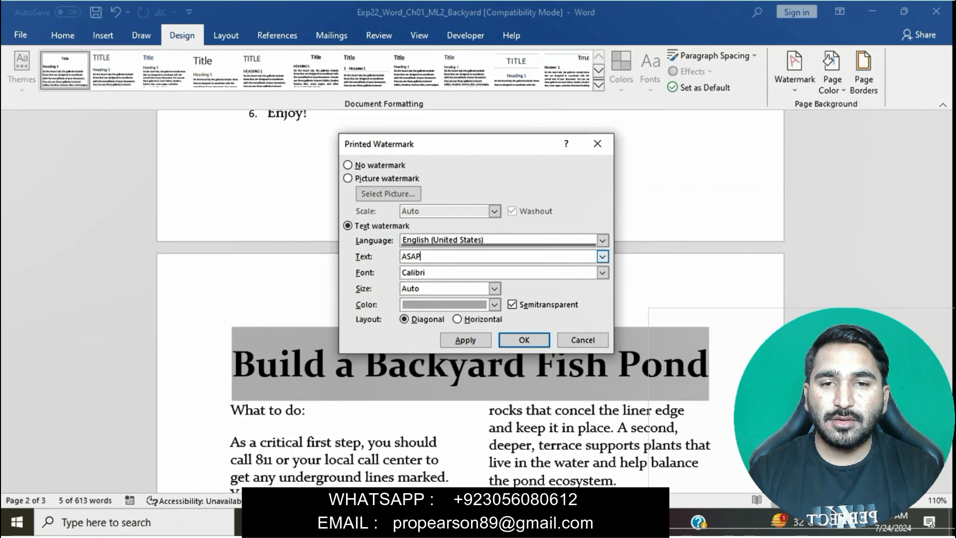
pyautogui.press('BackSpace')
pyautogui.press('BackSpace')
pyautogui.press('BackSpace')
pyautogui.press('BackSpace')
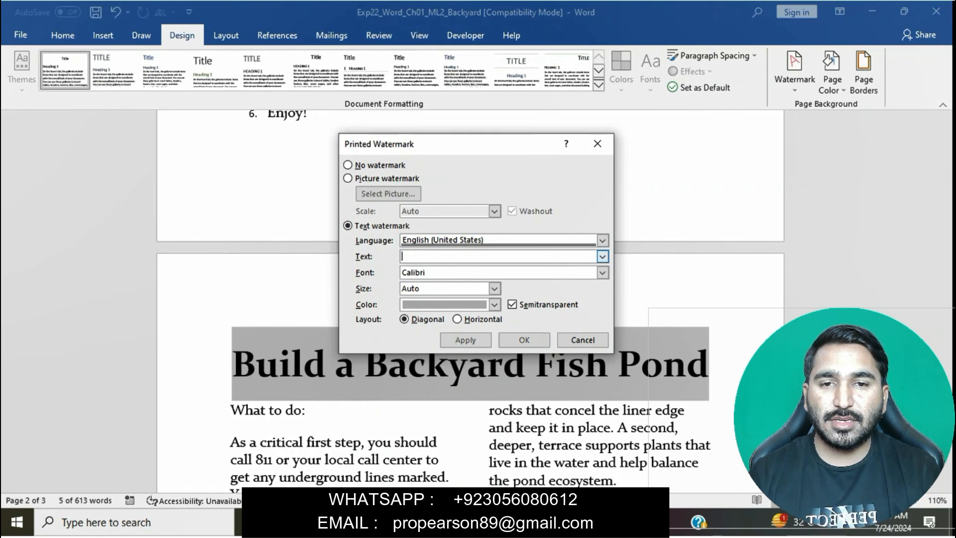
pyautogui.hotkey('ctrl', 'v')
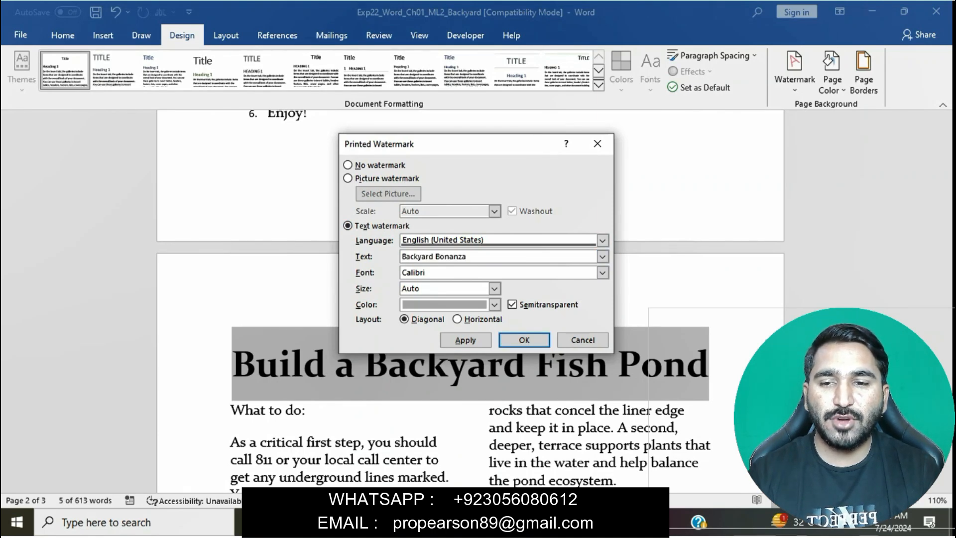
# Step: Recheck step 6 in the instructions, then set the watermark's layout to Horizontal, apply it and review it on the pages
pyautogui.moveTo(458, 523)
pyautogui.click(381, 458)
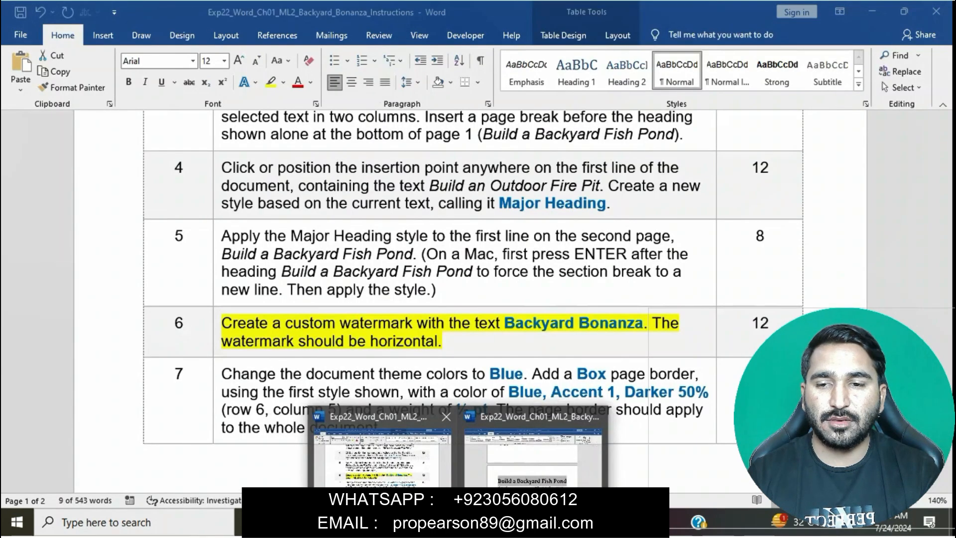
pyautogui.click(533, 458)
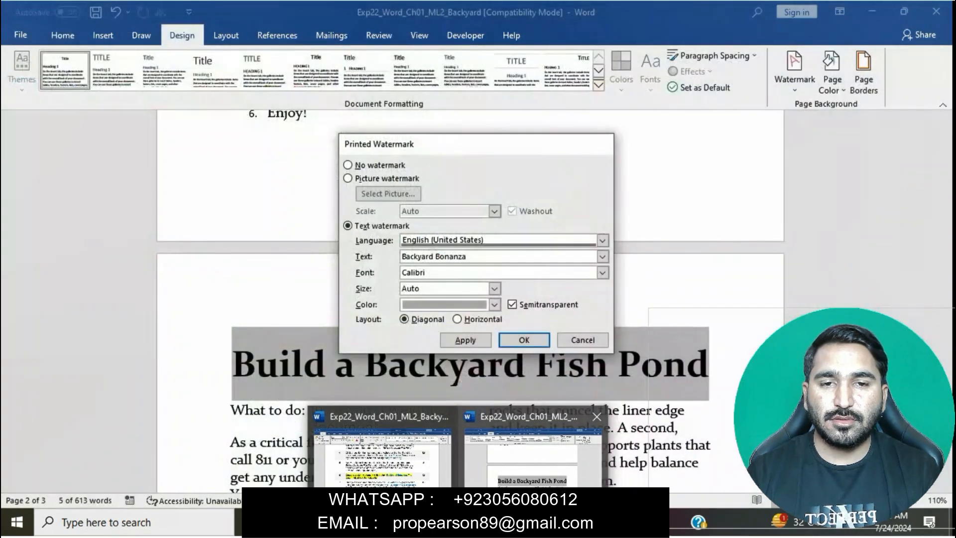
pyautogui.click(457, 320)
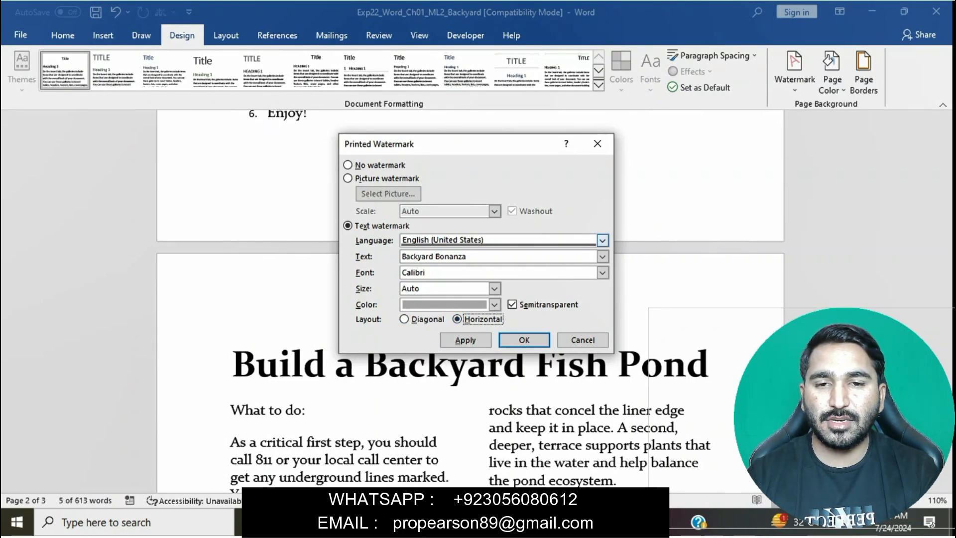
pyautogui.click(525, 341)
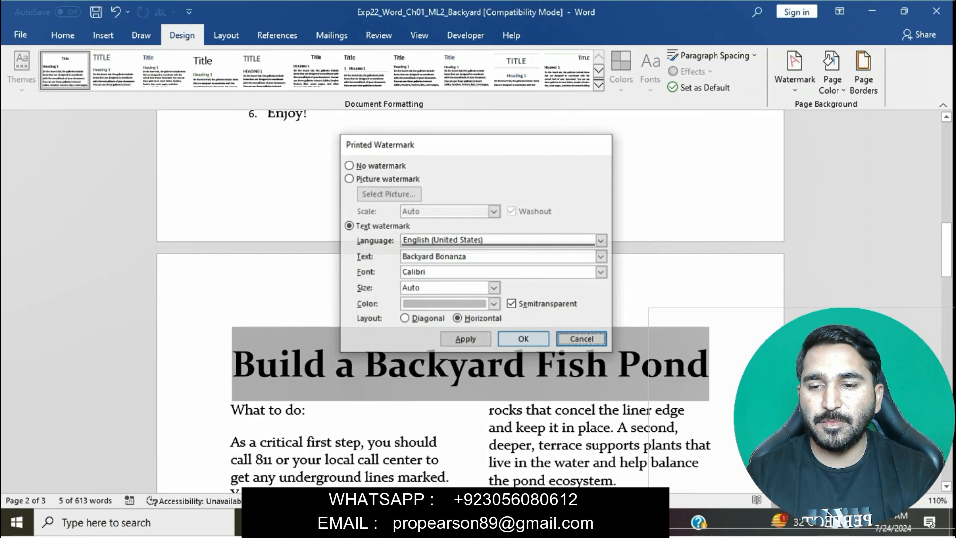
pyautogui.press('Return')
pyautogui.scroll(-10, 470, 299)
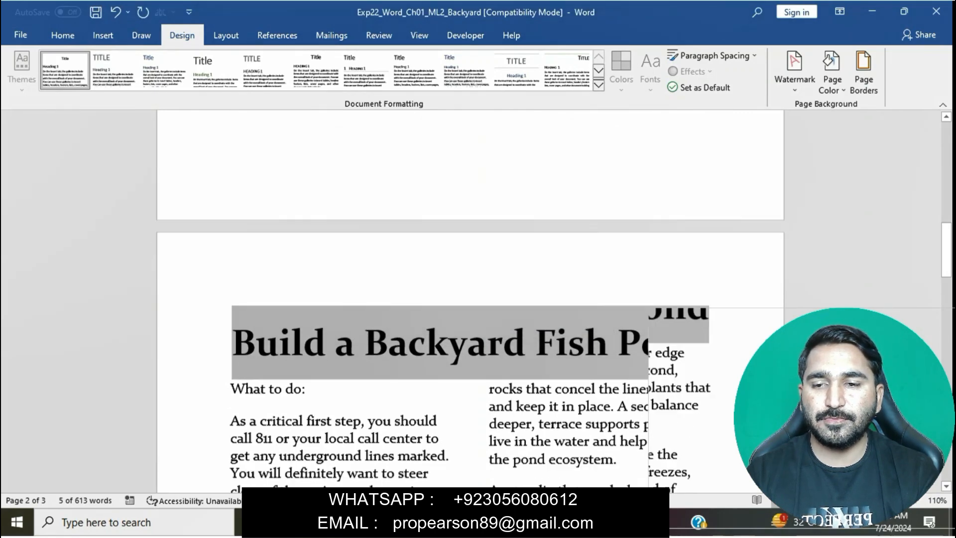
pyautogui.scroll(9, 470, 299)
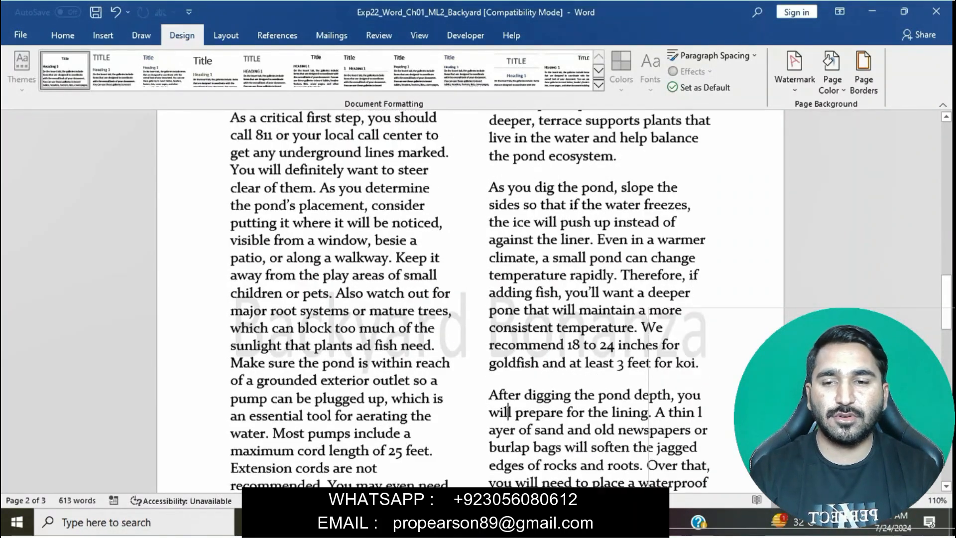
pyautogui.scroll(8, 470, 299)
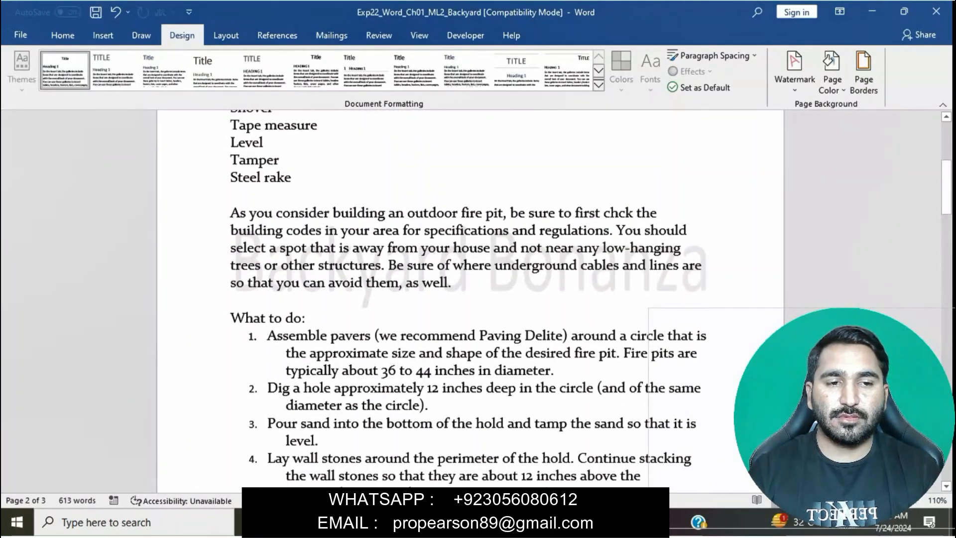
pyautogui.moveTo(458, 523)
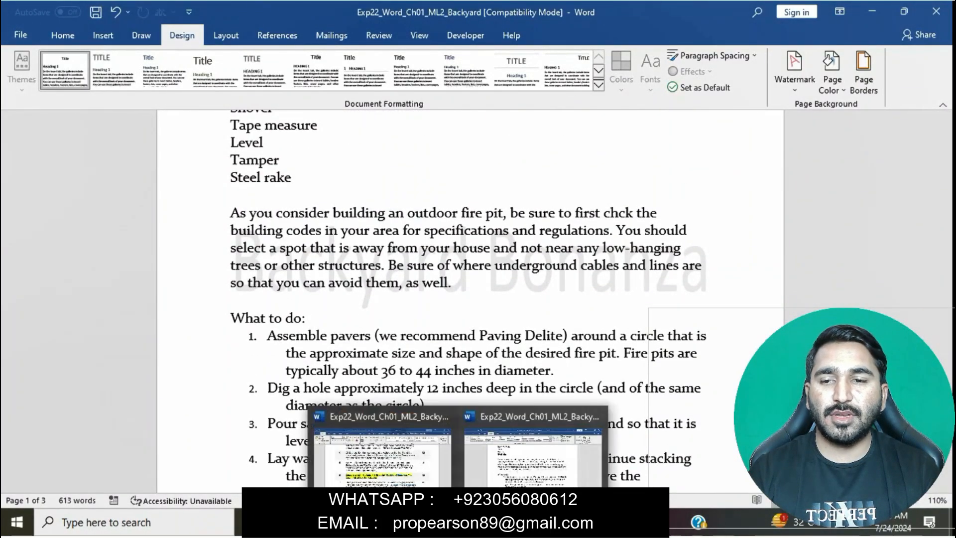